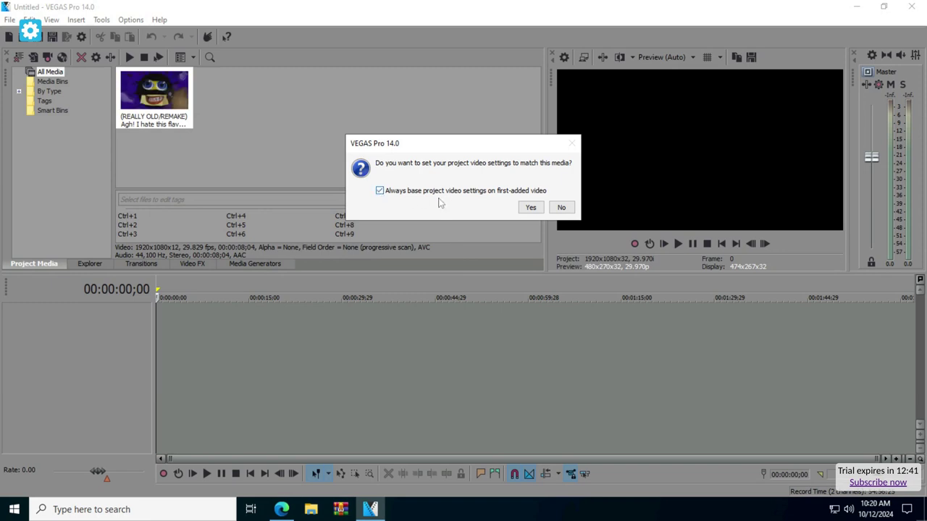
# Match the project video settings to the imported clip and advance the playhead to 00:00:01;18 on its video event.
pyautogui.click(527, 209)
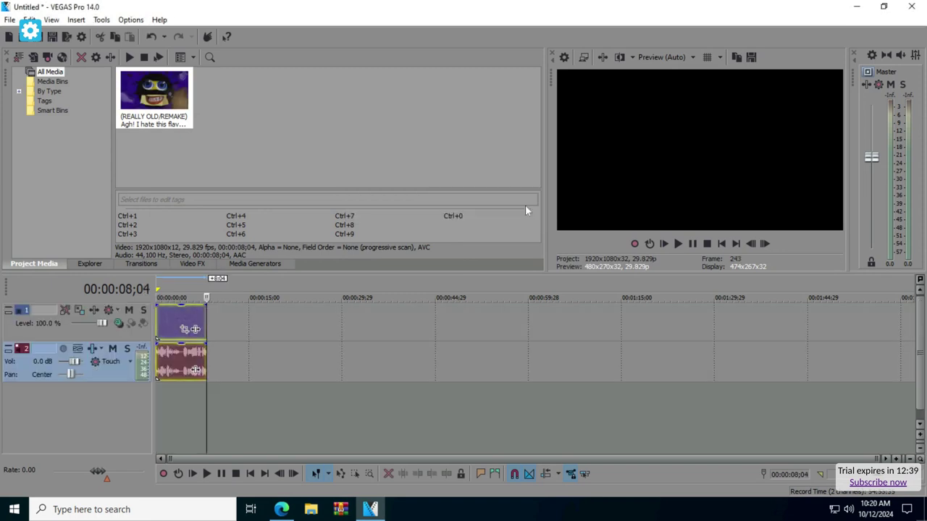
pyautogui.click(164, 328)
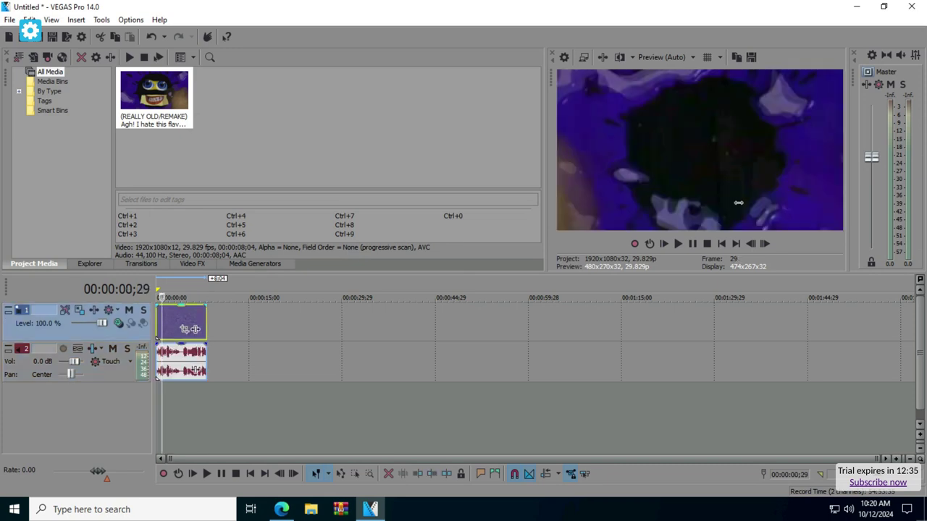
pyautogui.click(765, 245)
pyautogui.click(765, 245)
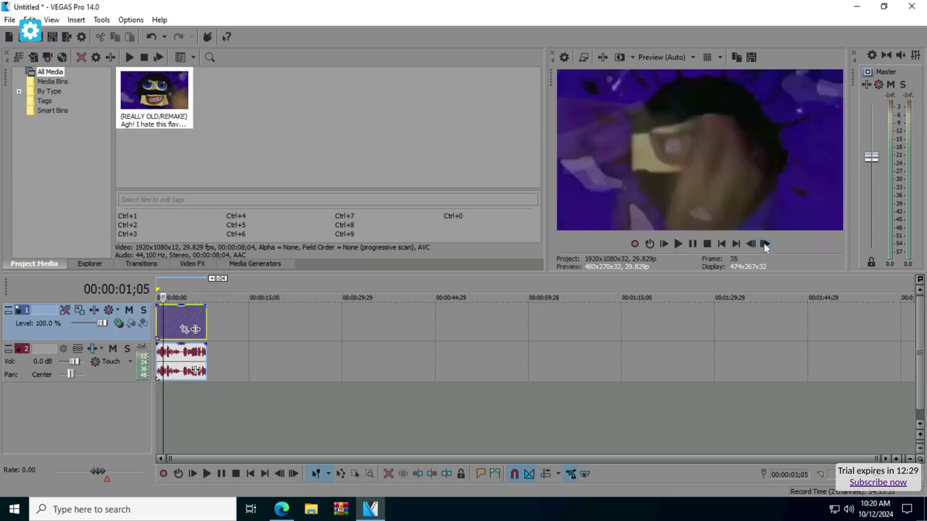
pyautogui.click(765, 245)
pyautogui.click(764, 245)
pyautogui.click(765, 245)
pyautogui.click(765, 245)
pyautogui.click(764, 245)
pyautogui.click(764, 245)
pyautogui.click(764, 244)
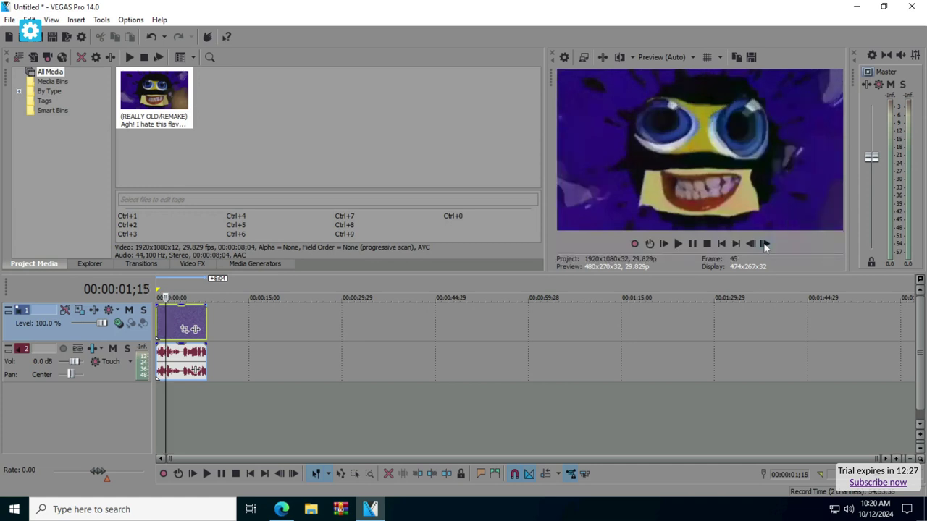
pyautogui.click(765, 245)
pyautogui.click(765, 245)
pyautogui.click(765, 245)
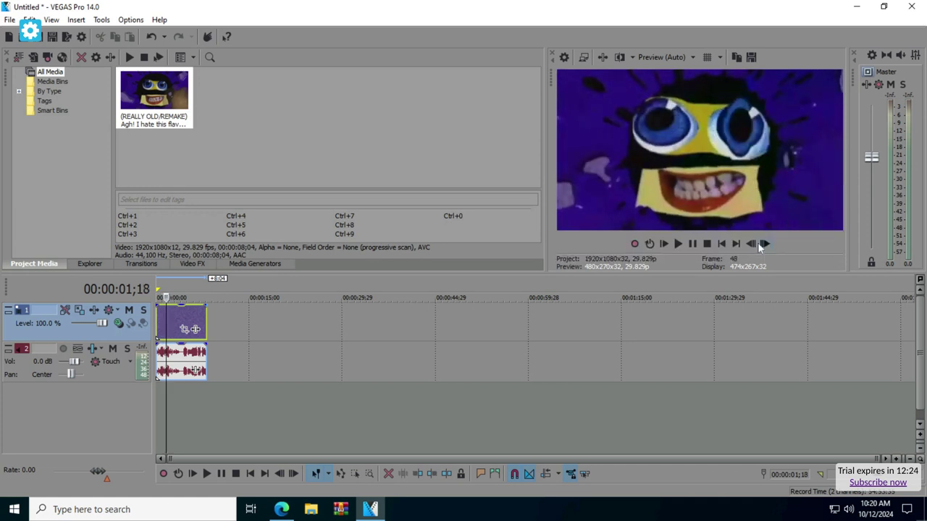
# Apply the TV Simulator video effect with the Reset to None preset to the video event on track 1.
pyautogui.click(190, 265)
pyautogui.moveTo(107, 229); pyautogui.dragTo(107, 210)
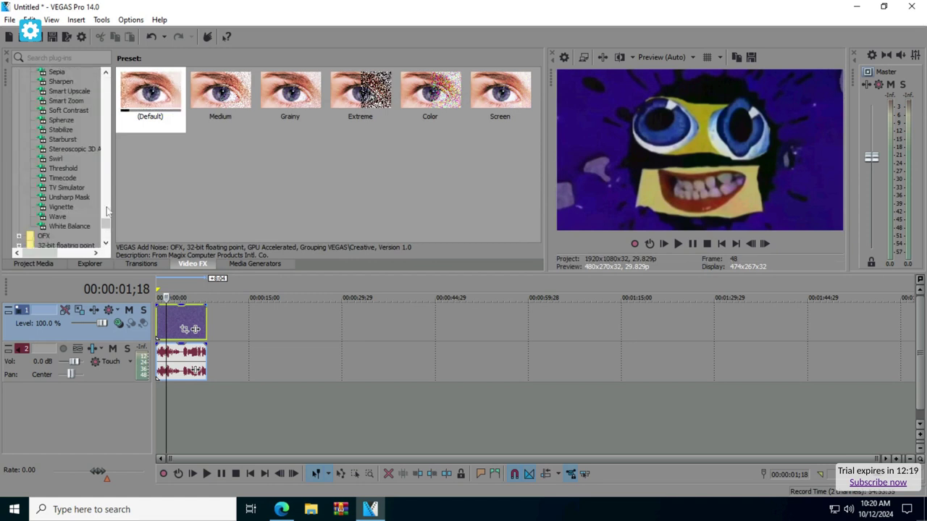
pyautogui.click(79, 188)
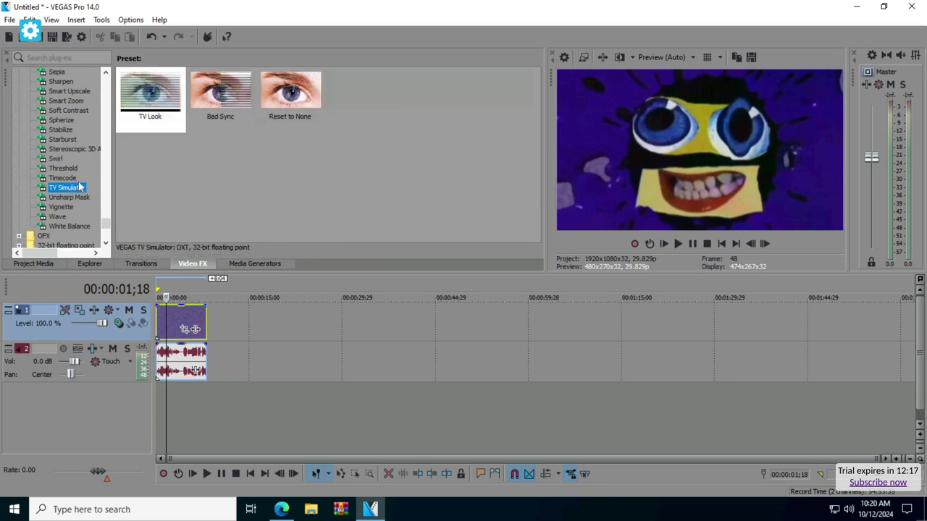
pyautogui.moveTo(289, 89); pyautogui.dragTo(190, 324)
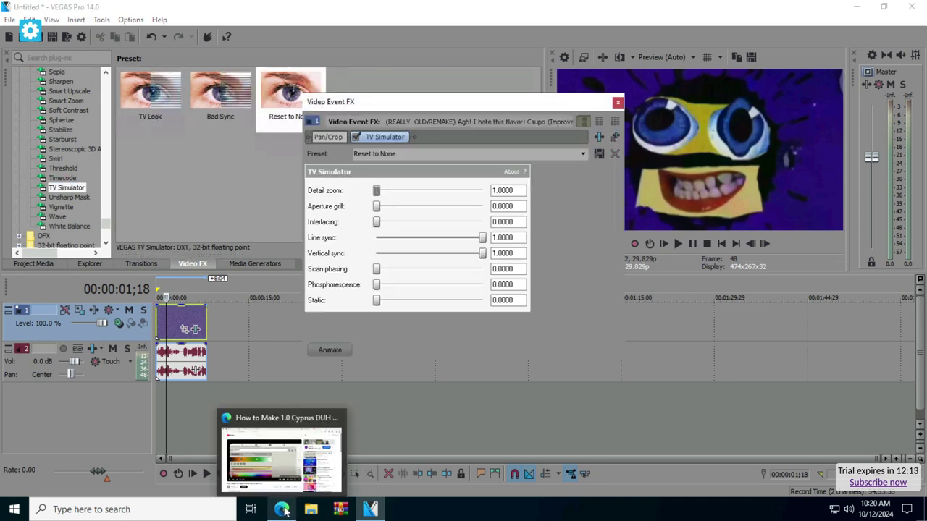
# Check the YouTube reference tutorial in the browser, return to VEGAS Pro and set TV Simulator's Line sync to 0.766.
pyautogui.click(283, 510)
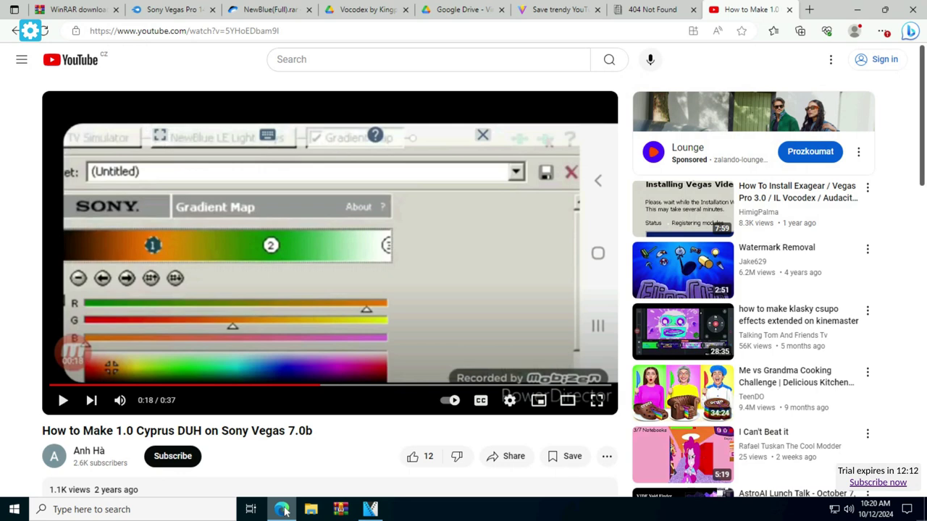
pyautogui.click(370, 510)
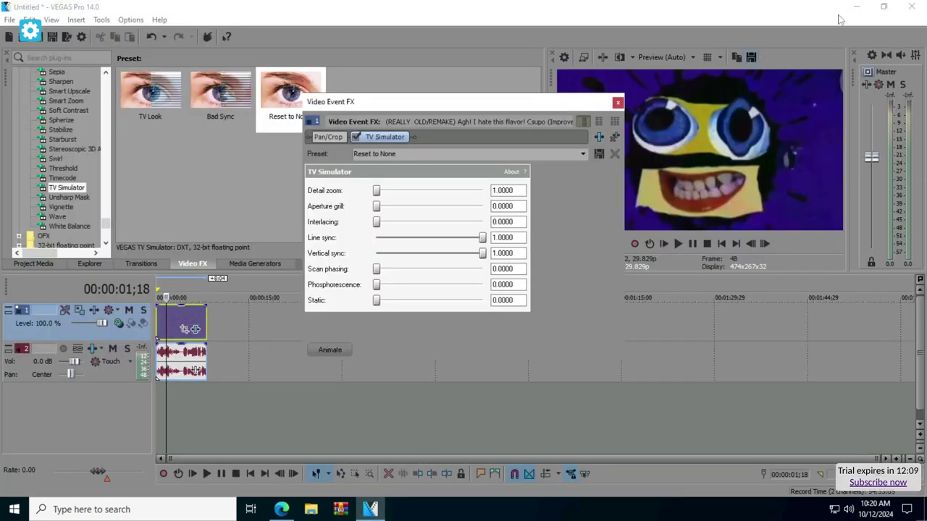
pyautogui.click(507, 239)
pyautogui.moveTo(511, 238); pyautogui.dragTo(490, 238)
pyautogui.write('0.766')
pyautogui.press('Return')
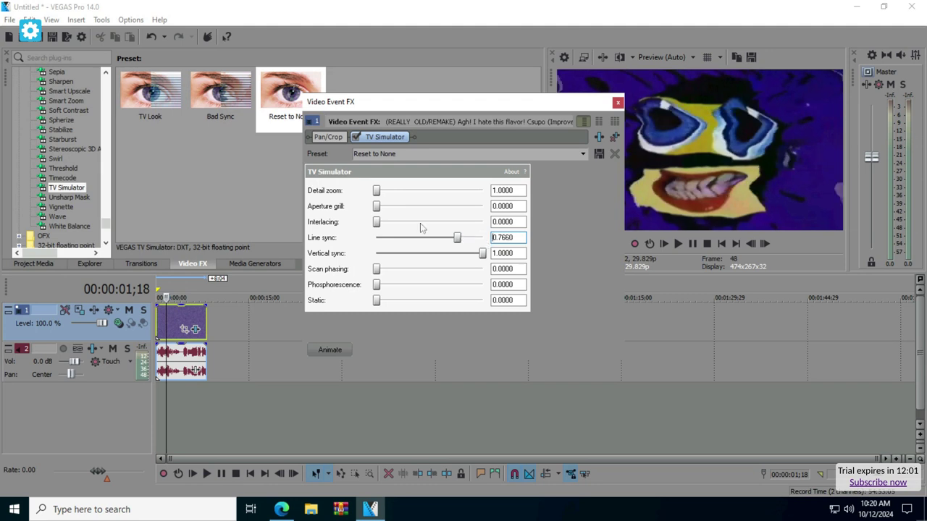
# Set TV Simulator's Interlacing, Scan phasing and Phosphorescence to 1.0, with Aperture grill at 0.
pyautogui.moveTo(377, 207); pyautogui.dragTo(528, 210)
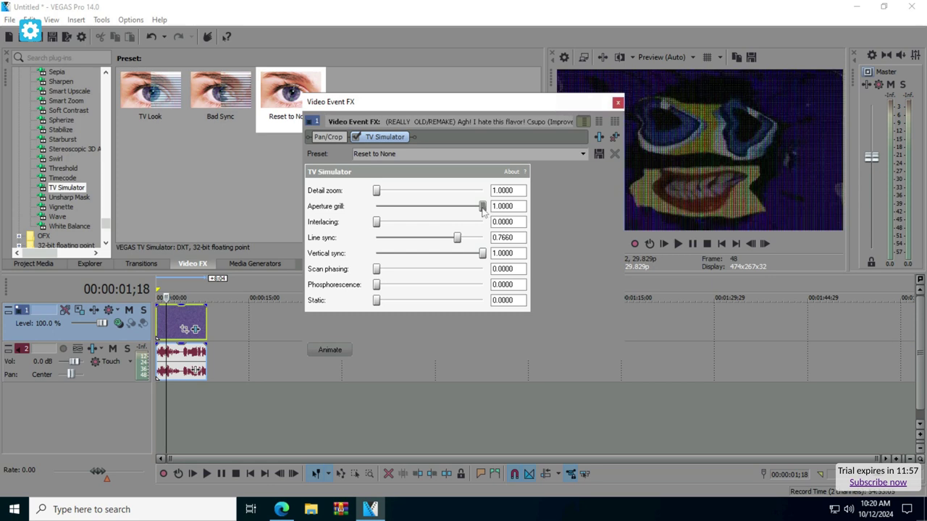
pyautogui.click(376, 206)
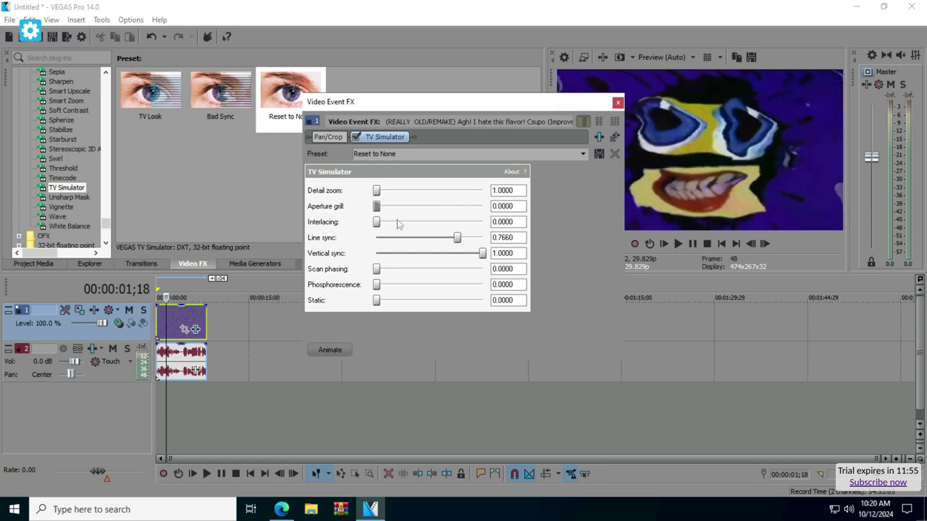
pyautogui.moveTo(377, 221); pyautogui.dragTo(523, 229)
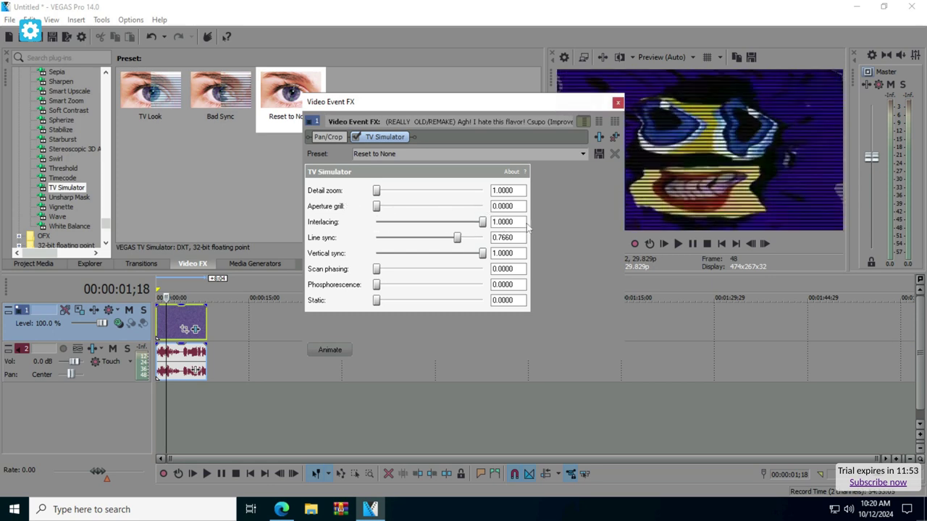
pyautogui.moveTo(377, 269); pyautogui.dragTo(398, 269)
pyautogui.click(482, 268)
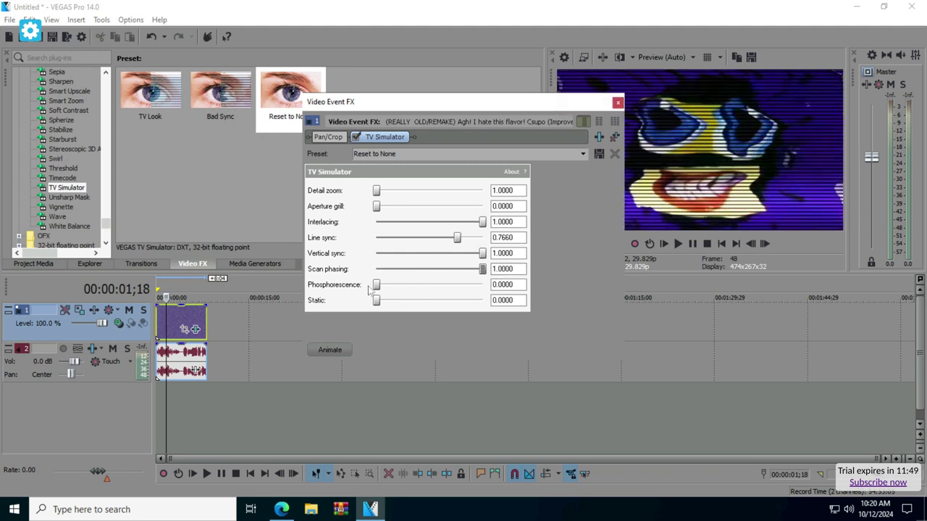
pyautogui.moveTo(378, 287); pyautogui.dragTo(483, 286)
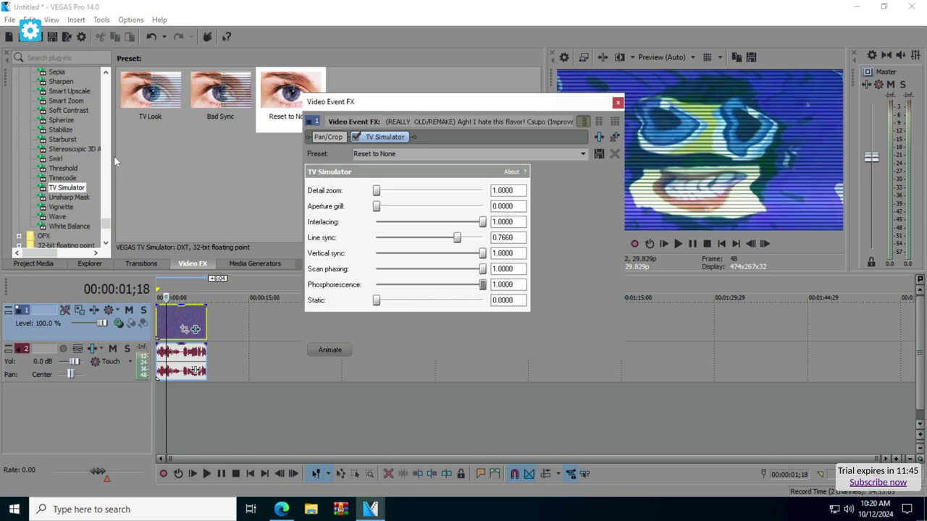
# Add the NewBlue LE Light Rays effect with the Reset to None preset to the same video event.
pyautogui.click(106, 150)
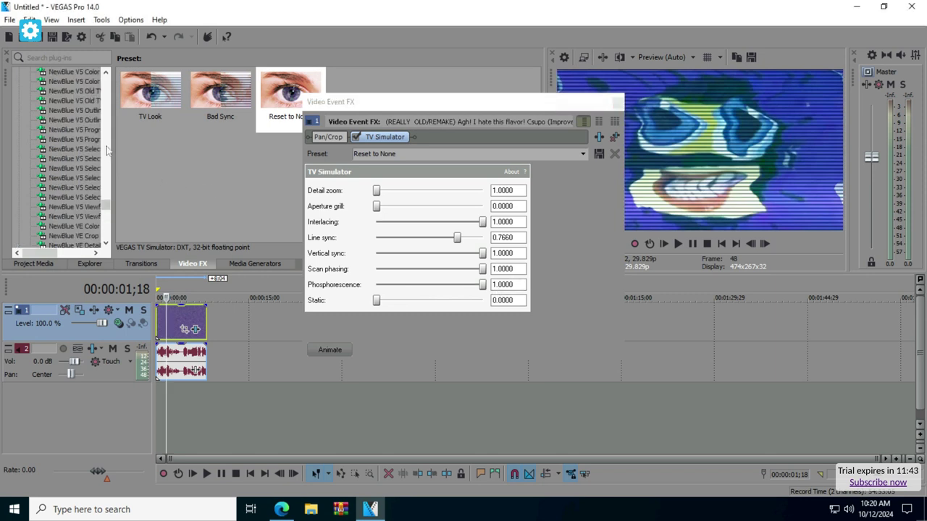
pyautogui.click(106, 145)
pyautogui.click(107, 145)
pyautogui.click(107, 145)
pyautogui.click(107, 145)
pyautogui.click(106, 145)
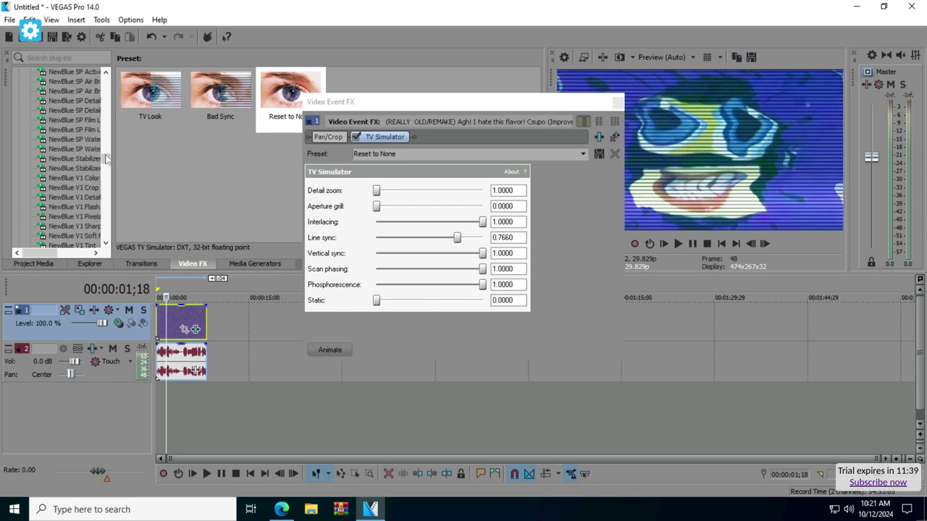
pyautogui.click(106, 145)
pyautogui.click(107, 145)
pyautogui.moveTo(108, 142); pyautogui.dragTo(111, 121)
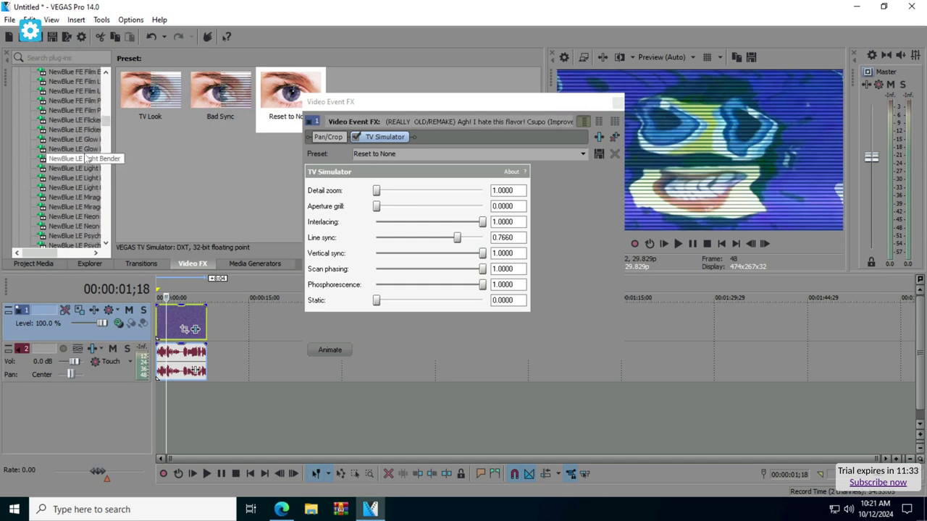
pyautogui.click(85, 178)
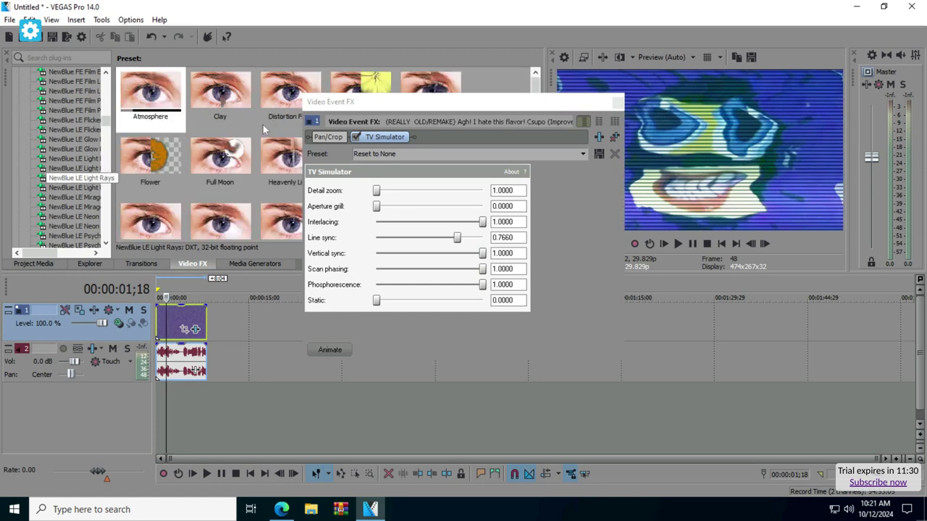
pyautogui.click(615, 102)
pyautogui.moveTo(536, 104); pyautogui.dragTo(537, 178)
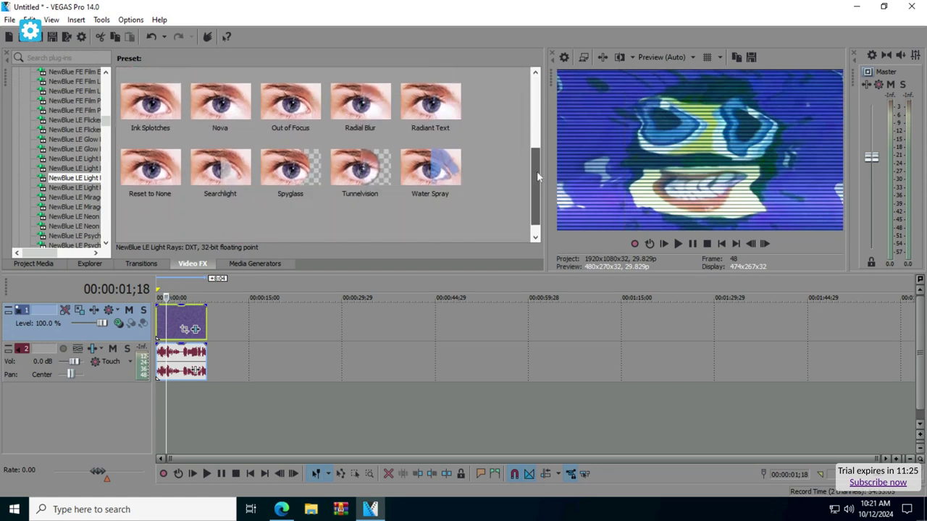
pyautogui.moveTo(154, 177); pyautogui.dragTo(184, 327)
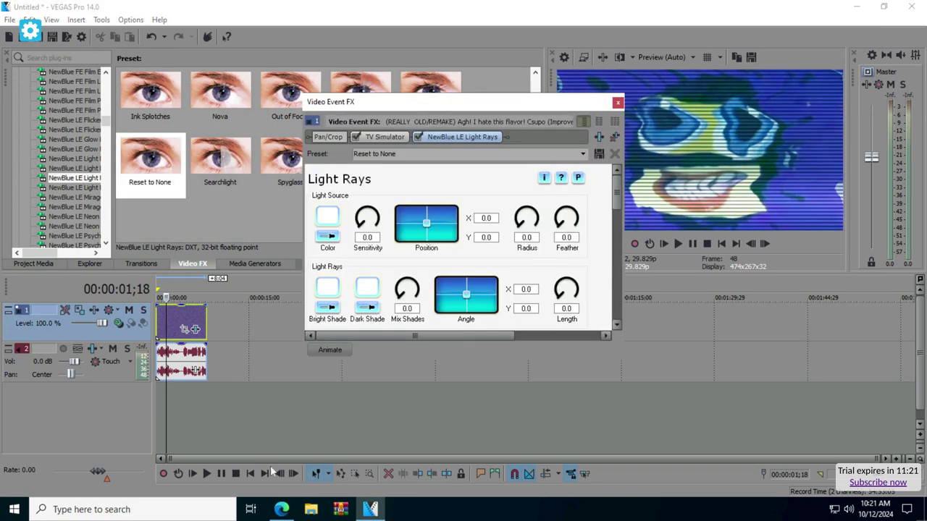
# Set the Light Rays light source color to medium gray (RGB 128, 128, 128).
pyautogui.click(328, 217)
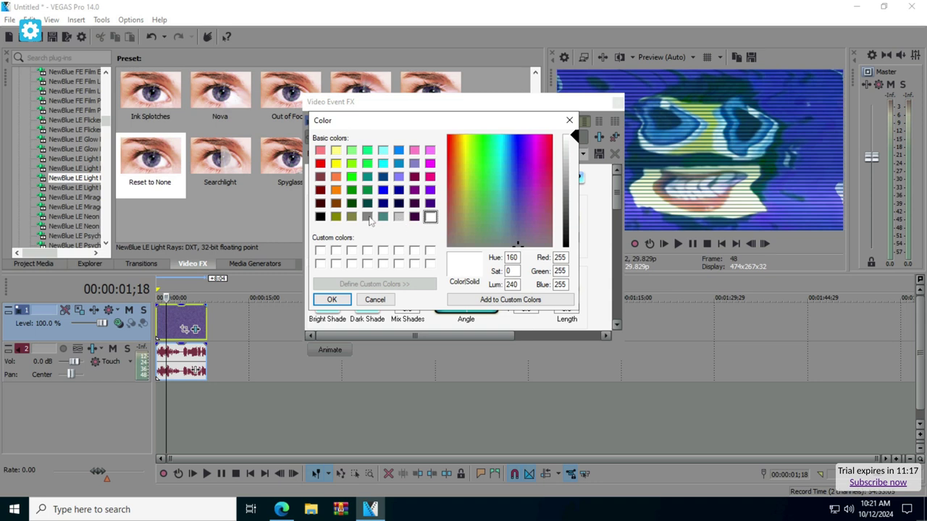
pyautogui.click(368, 219)
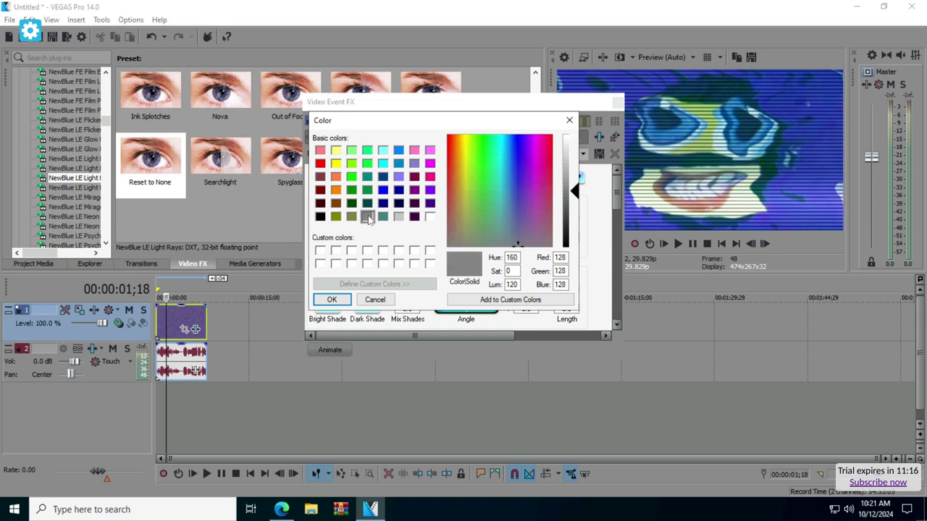
pyautogui.click(331, 301)
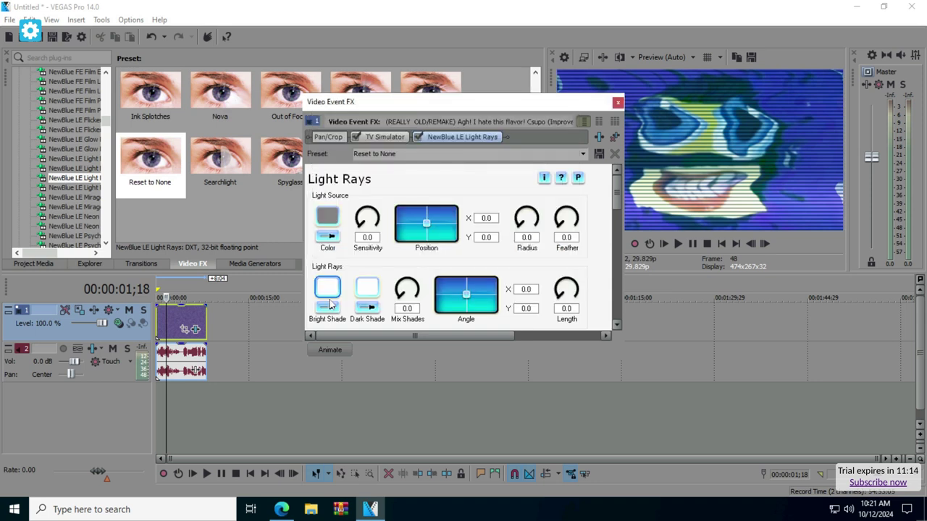
# Look up the Light Rays values at 0:14 in the browser's reference video and set the light source Sensitivity to 100 in VEGAS Pro.
pyautogui.click(282, 510)
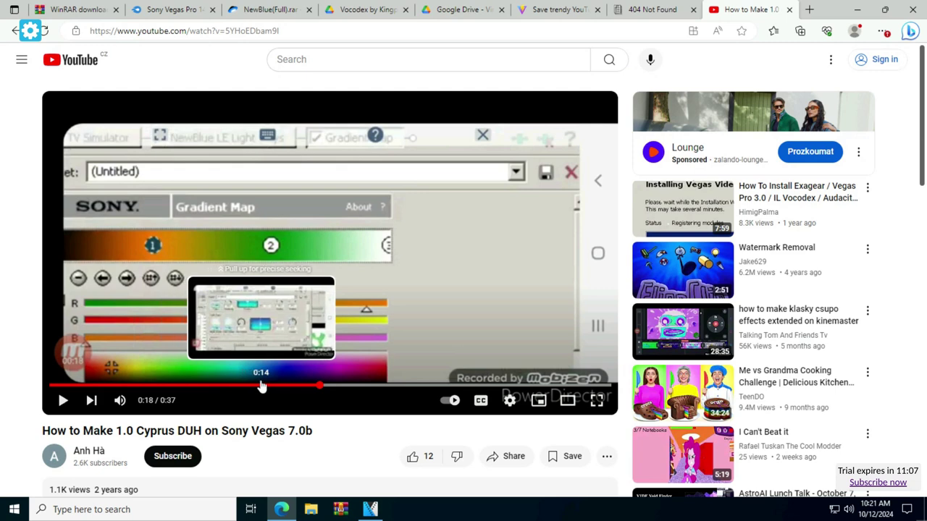
pyautogui.click(261, 386)
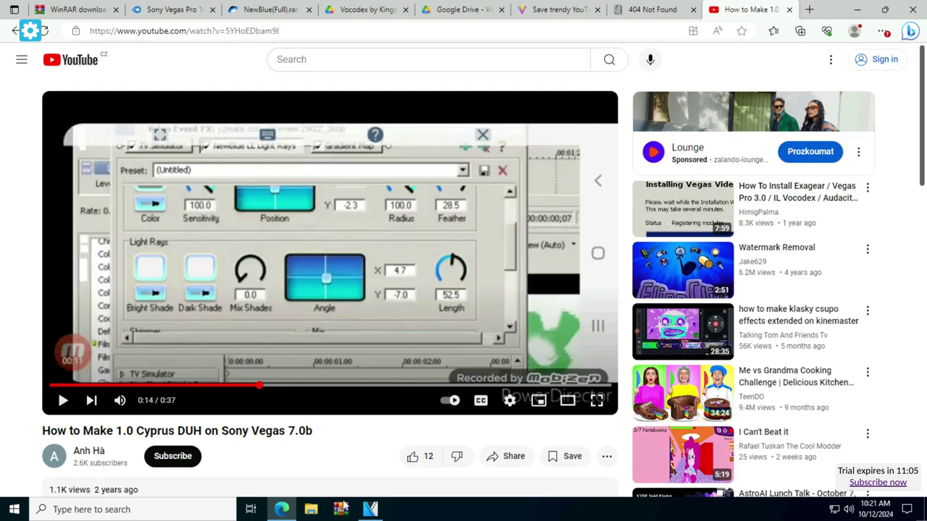
pyautogui.click(370, 509)
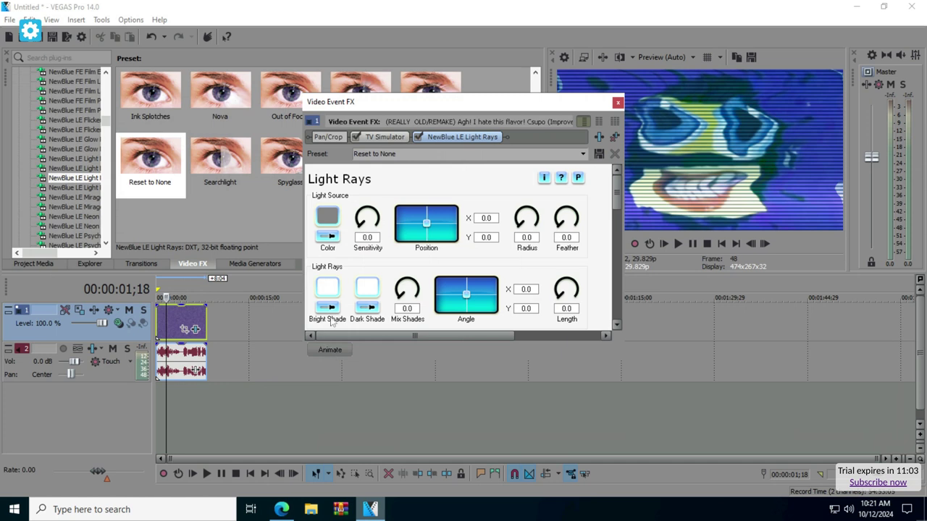
pyautogui.click(366, 237)
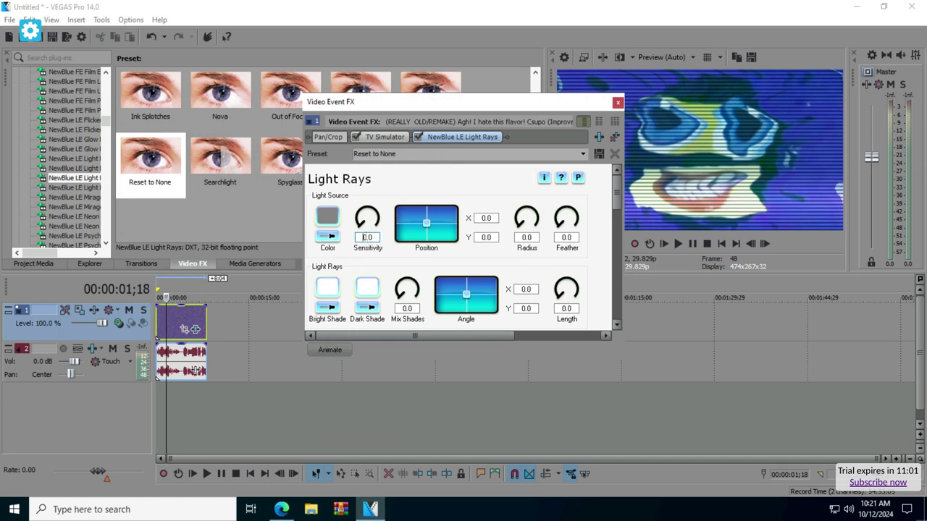
pyautogui.write('10')
pyautogui.press('Return')
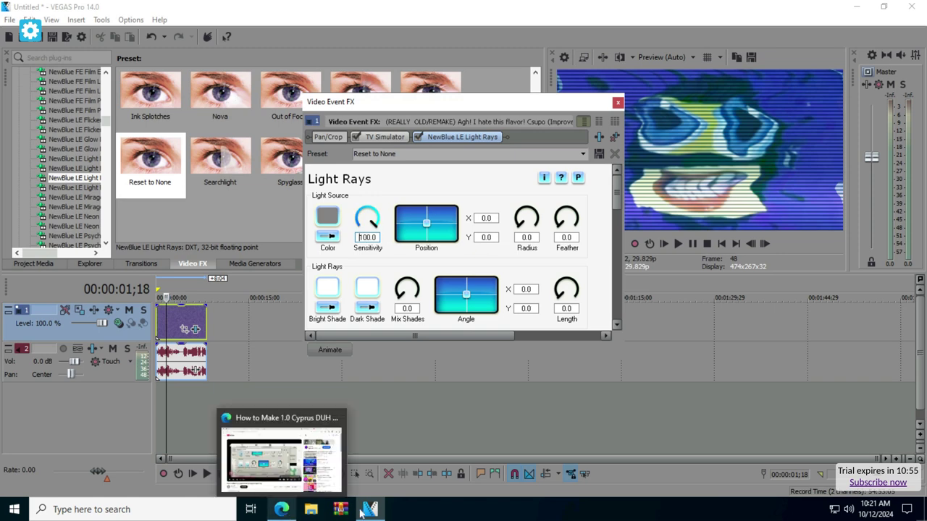
# Recheck the reference video in the browser and set the light source Radius to 100 and Feather to 28.5 in VEGAS Pro.
pyautogui.click(284, 453)
pyautogui.moveTo(371, 510)
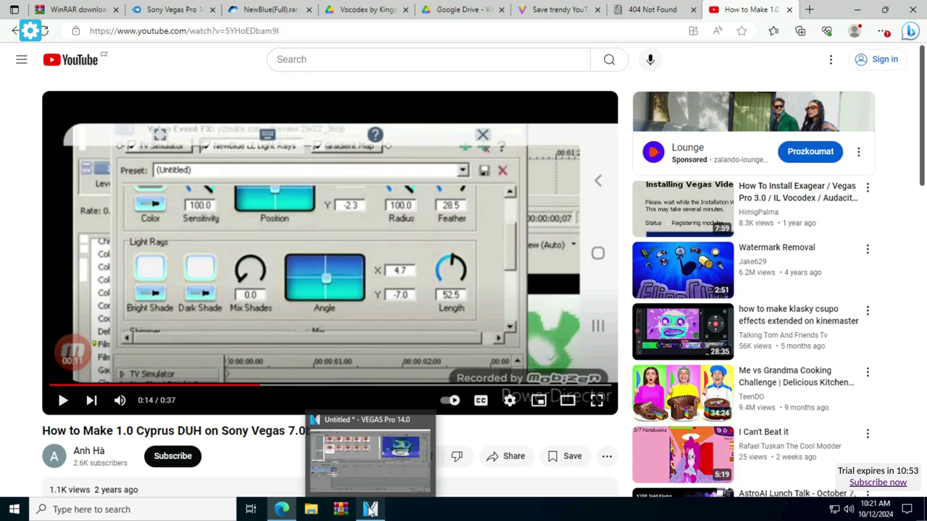
pyautogui.hotkey('alt', 'Tab')
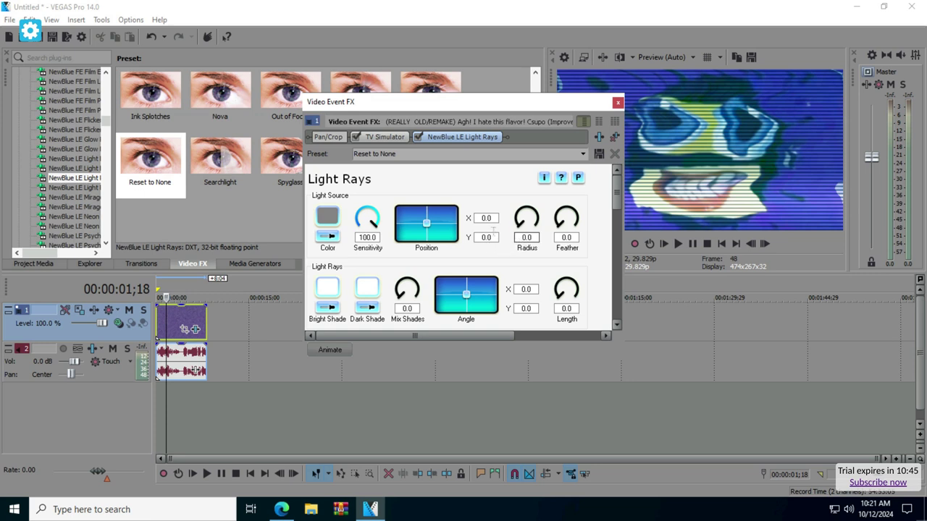
pyautogui.click(519, 237)
pyautogui.write('10')
pyautogui.press('Tab')
pyautogui.press('Tab')
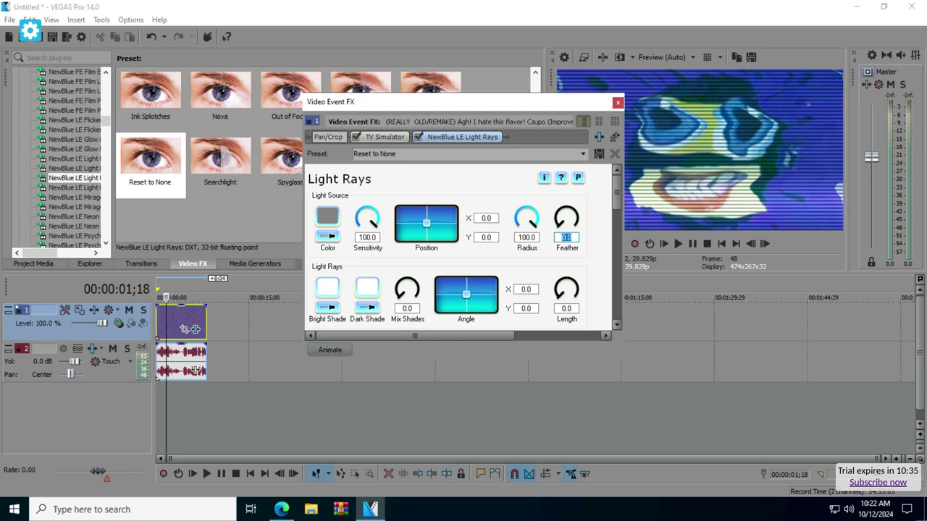
pyautogui.write('28.5')
pyautogui.press('Return')
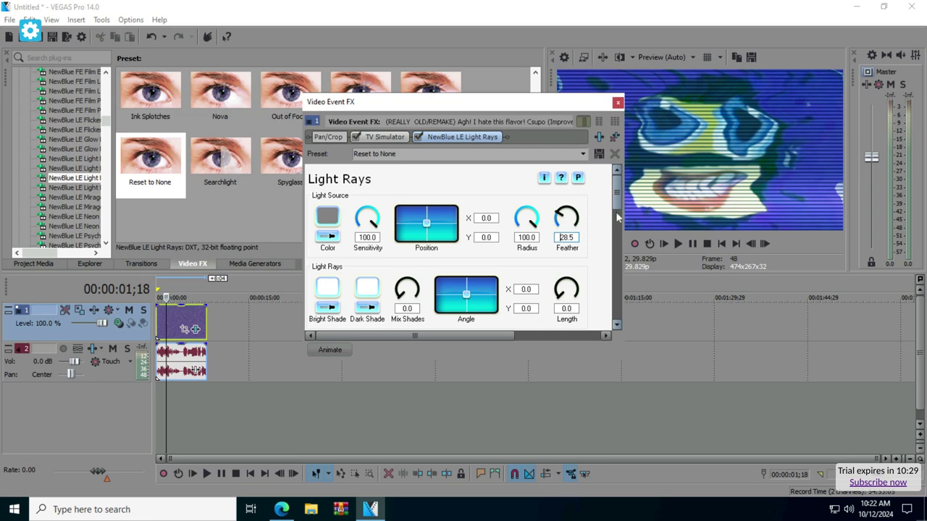
pyautogui.scroll(-1, 536, 282)
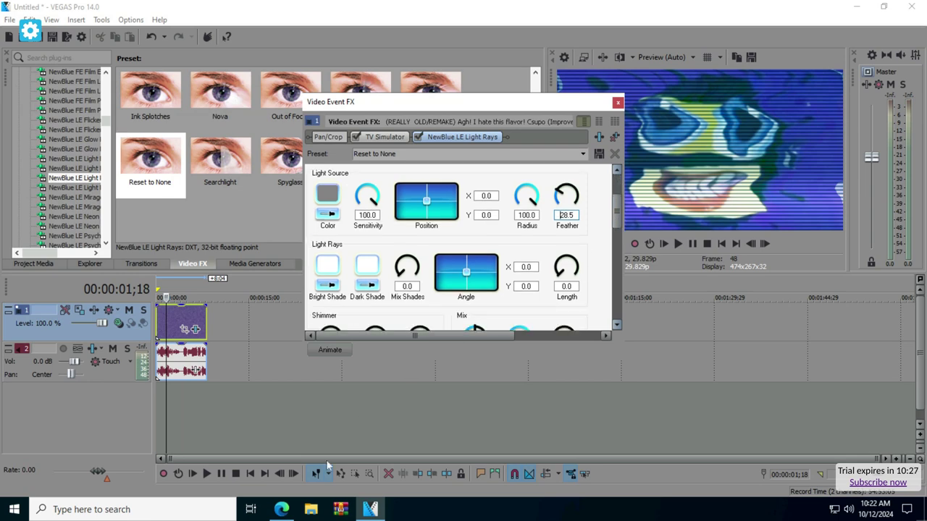
# Check the Light Rays values in the browser's reference video and set the light rays Angle X to 4.7 in VEGAS Pro.
pyautogui.click(282, 511)
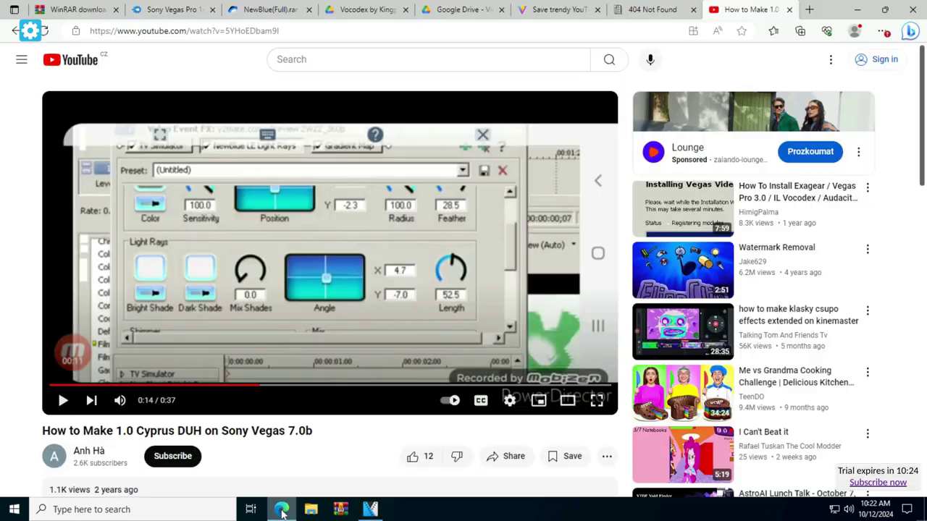
pyautogui.click(370, 511)
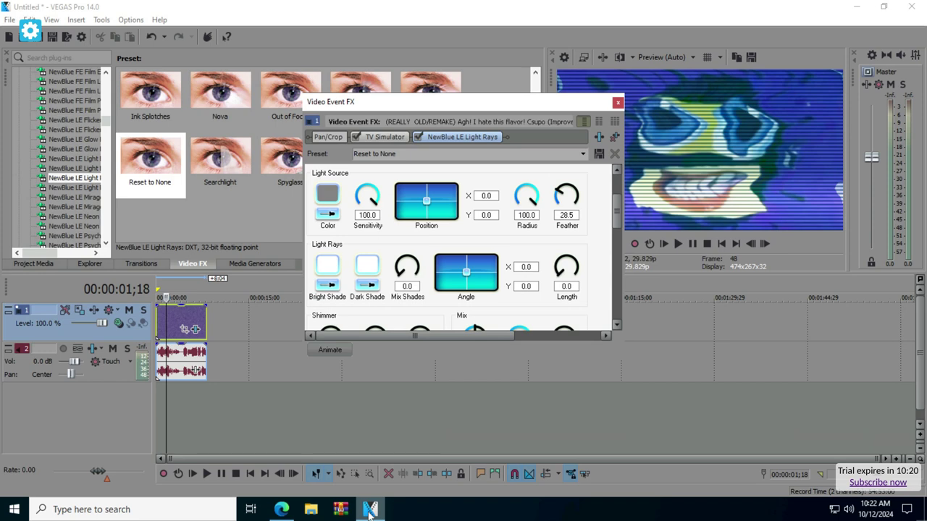
pyautogui.click(284, 511)
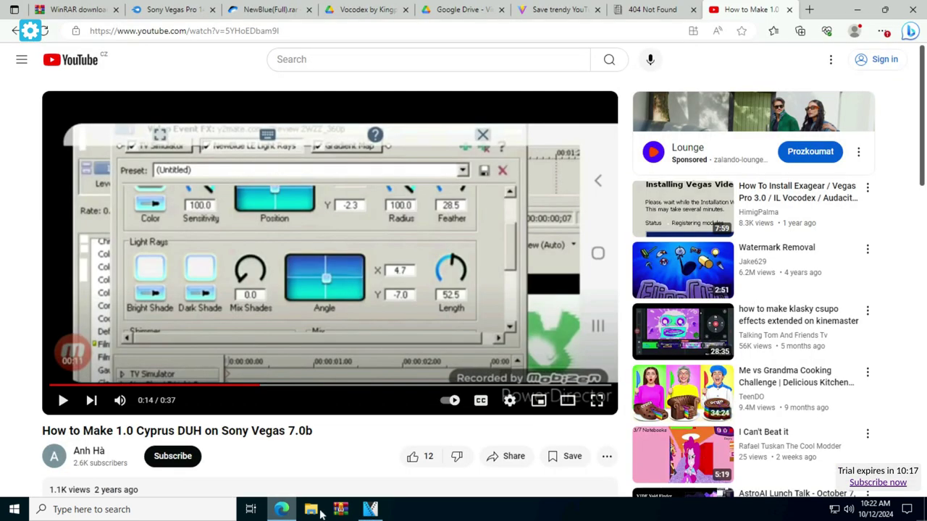
pyautogui.click(370, 510)
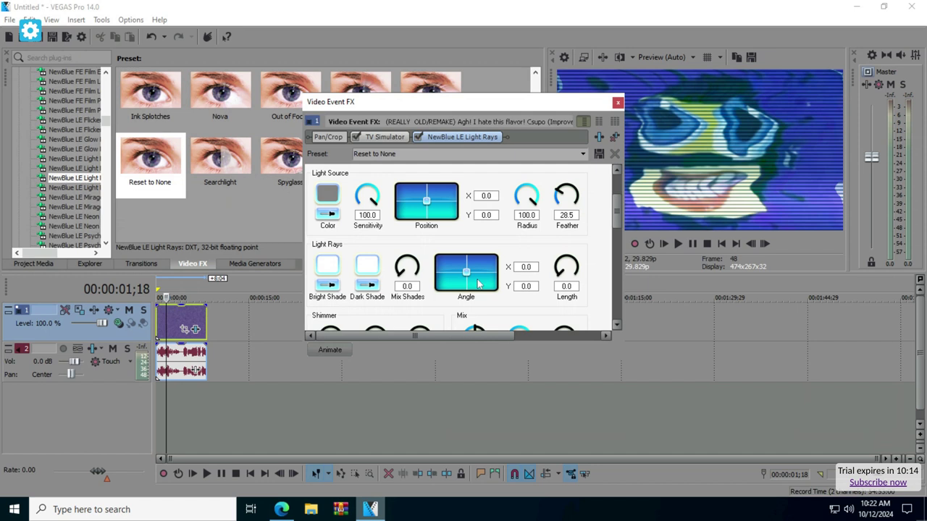
pyautogui.click(526, 268)
pyautogui.doubleClick(526, 268)
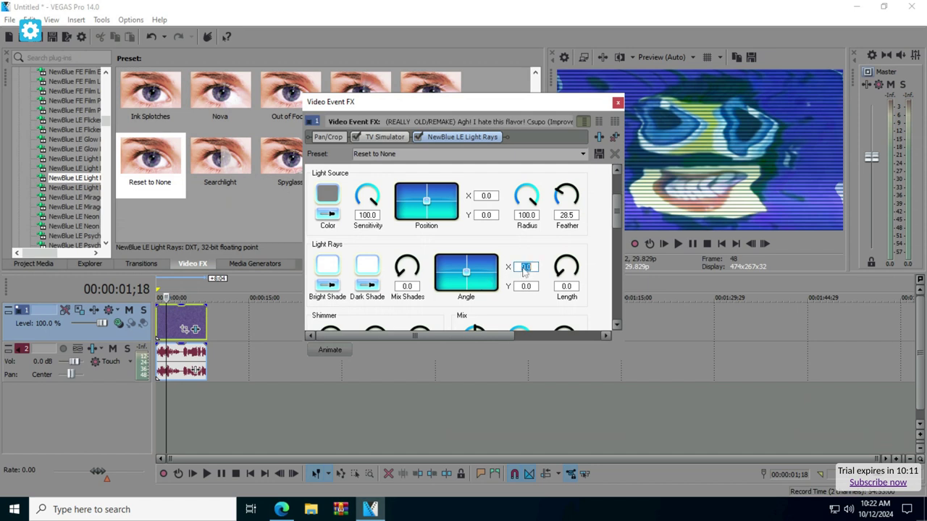
pyautogui.write('4.7')
pyautogui.press('Return')
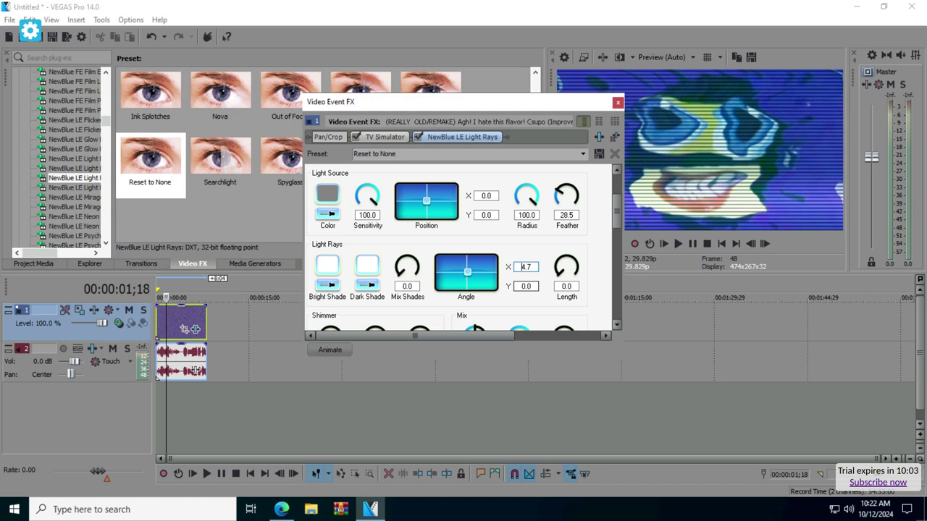
pyautogui.press('Tab')
# Recheck the reference video in the browser and set the light rays Angle Y to 7.0 in VEGAS Pro.
pyautogui.hotkey('alt', 'Tab')
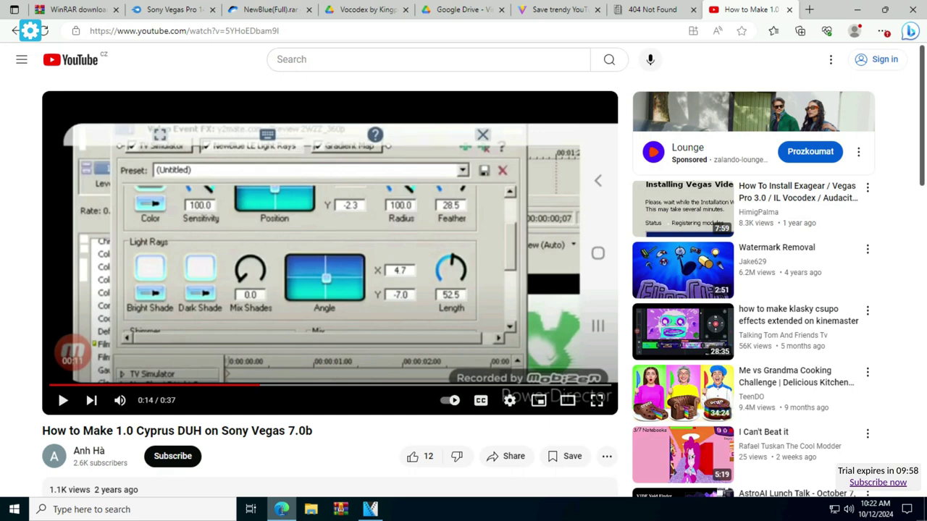
pyautogui.click(370, 511)
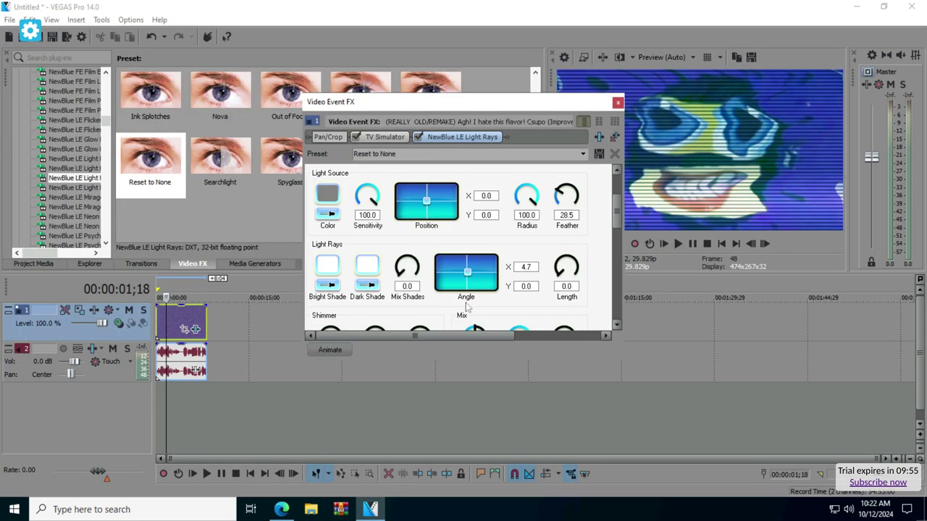
pyautogui.click(524, 286)
pyautogui.write('7')
pyautogui.press('Return')
# Seek the browser's reference video to 0:16 and set the Light Rays Shimmer Size to 37 in VEGAS Pro.
pyautogui.moveTo(619, 212); pyautogui.dragTo(616, 262)
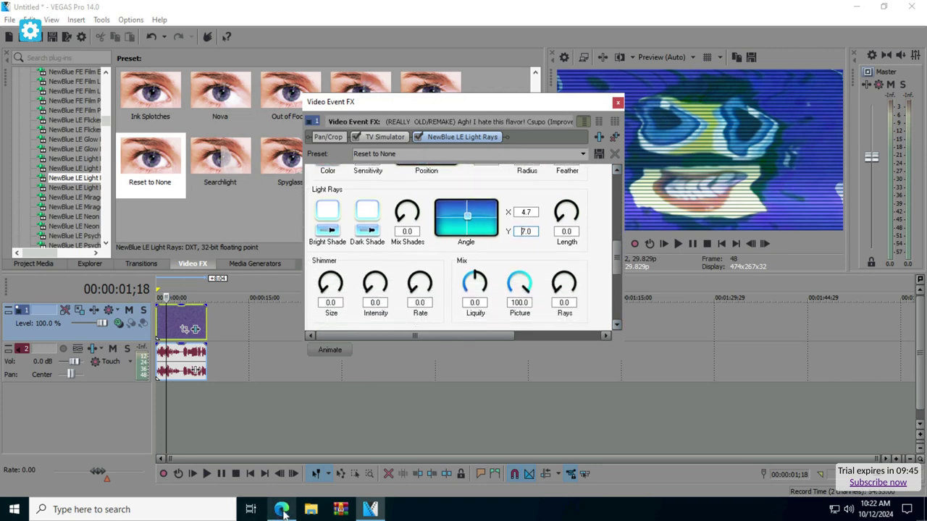
pyautogui.click(282, 510)
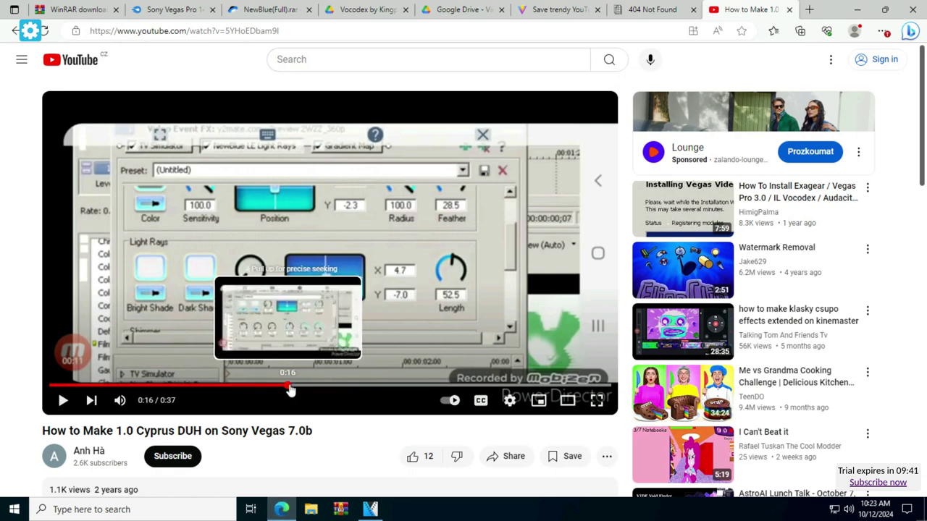
pyautogui.click(291, 389)
pyautogui.click(370, 510)
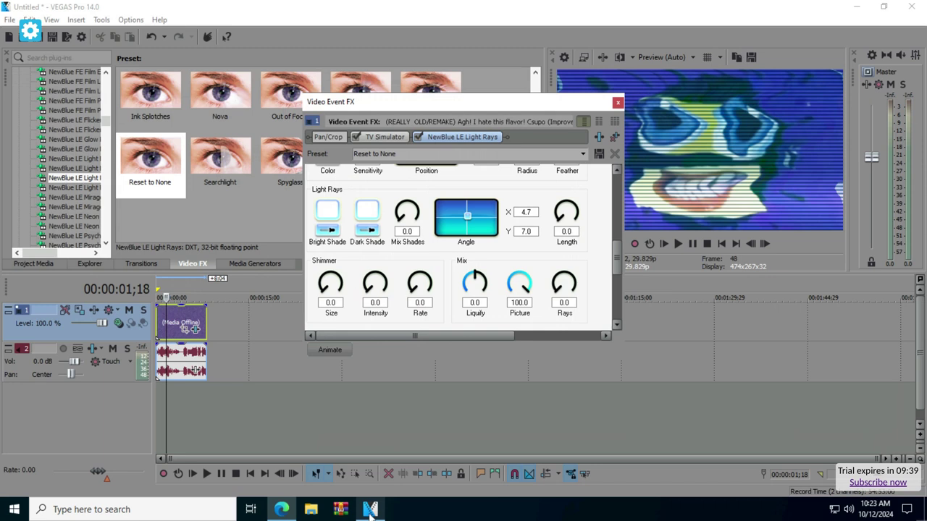
pyautogui.click(330, 302)
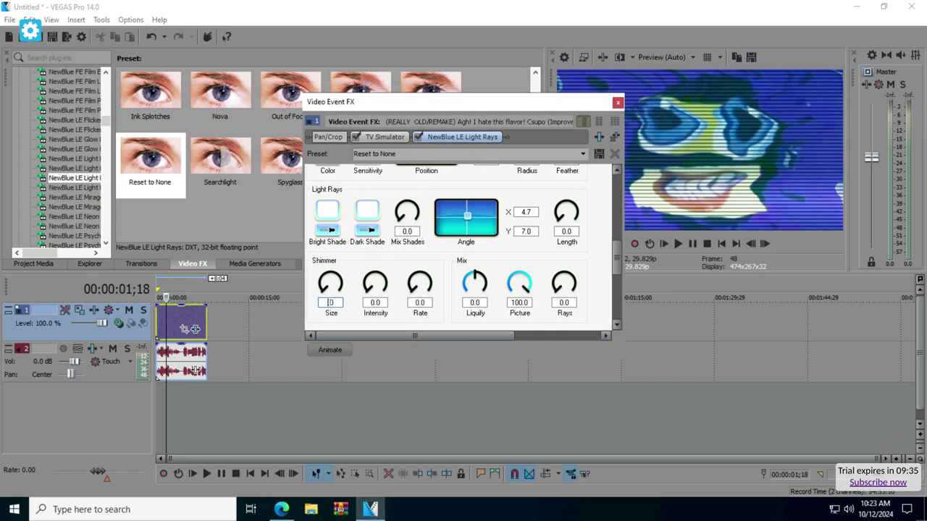
pyautogui.write('37')
pyautogui.press('Return')
# Compare the Mix values with the reference video in the browser and set Mix Rays to 100 in VEGAS Pro.
pyautogui.click(616, 291)
pyautogui.moveTo(616, 294); pyautogui.dragTo(619, 312)
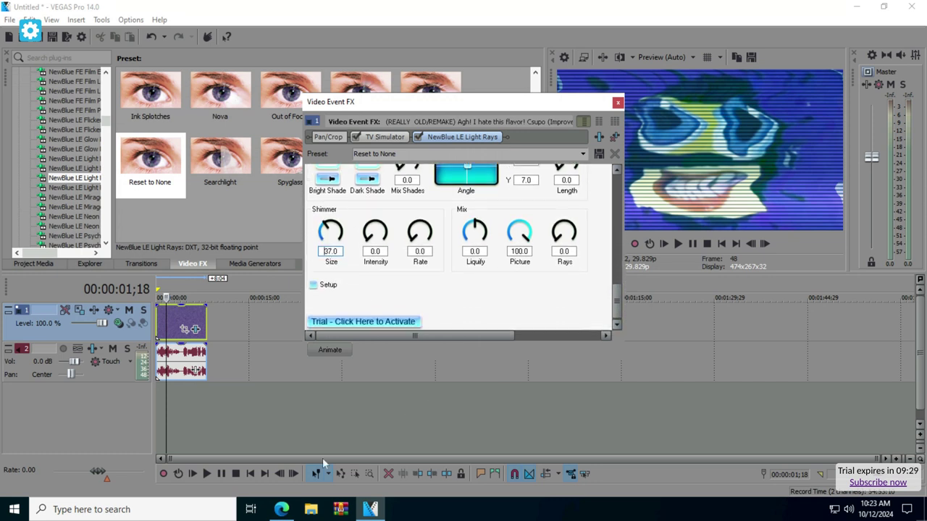
pyautogui.click(281, 511)
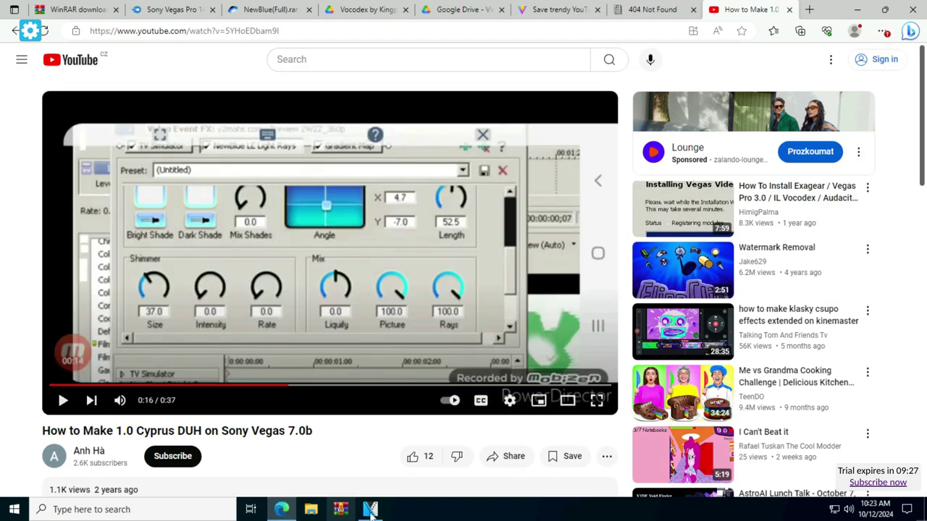
pyautogui.click(370, 511)
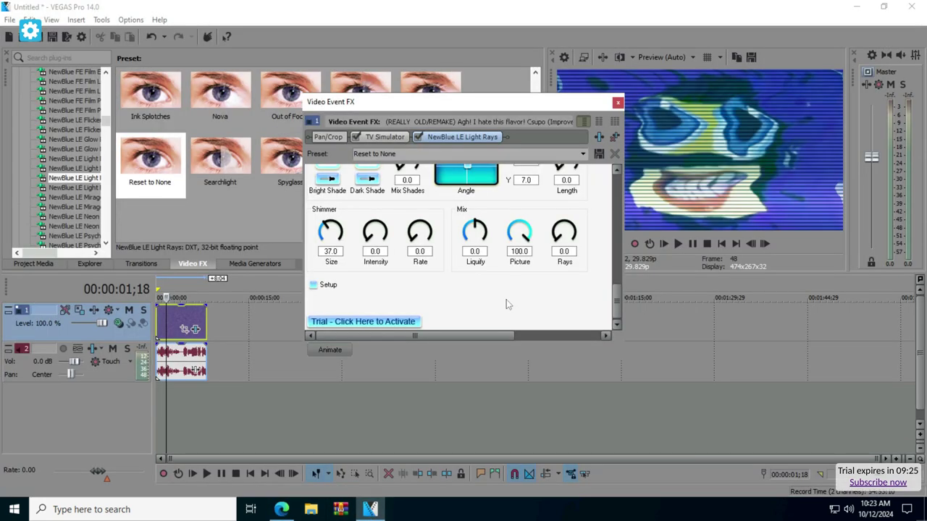
pyautogui.click(281, 510)
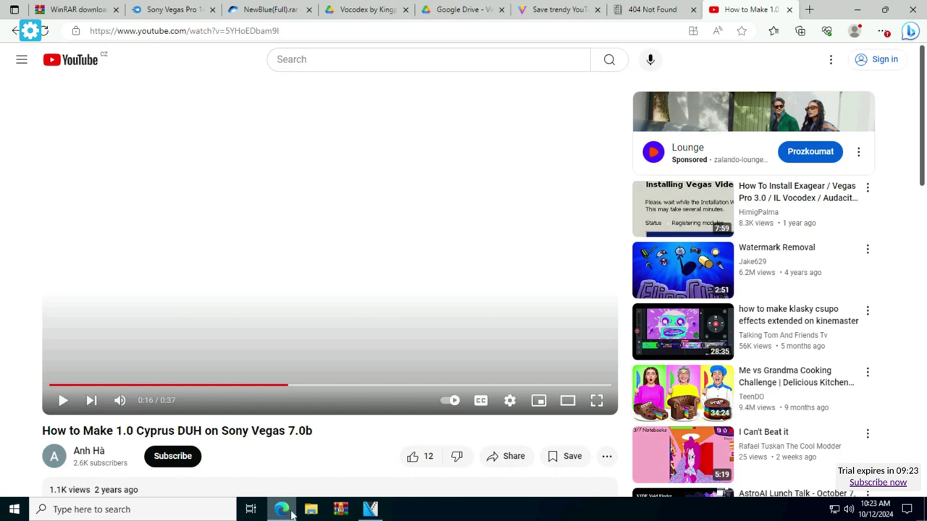
pyautogui.moveTo(371, 510)
pyautogui.click(371, 510)
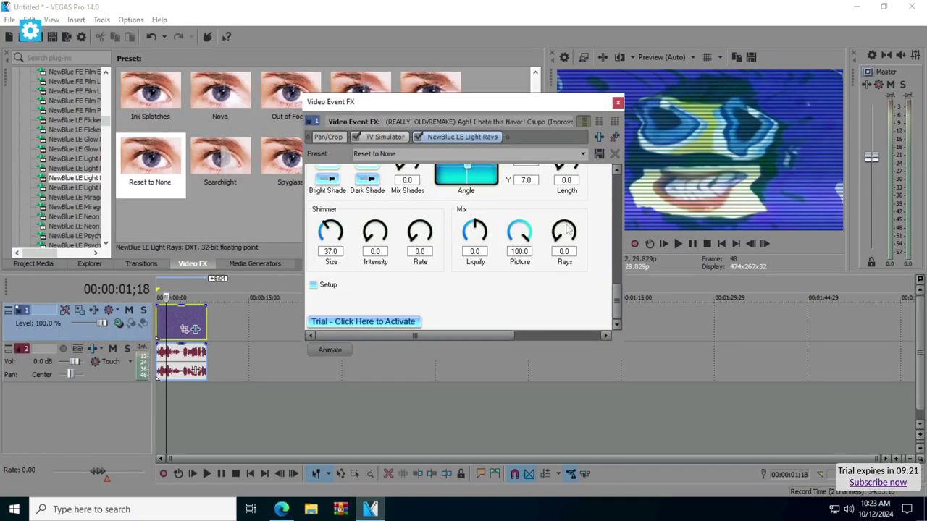
pyautogui.click(556, 251)
pyautogui.write('100')
pyautogui.press('Return')
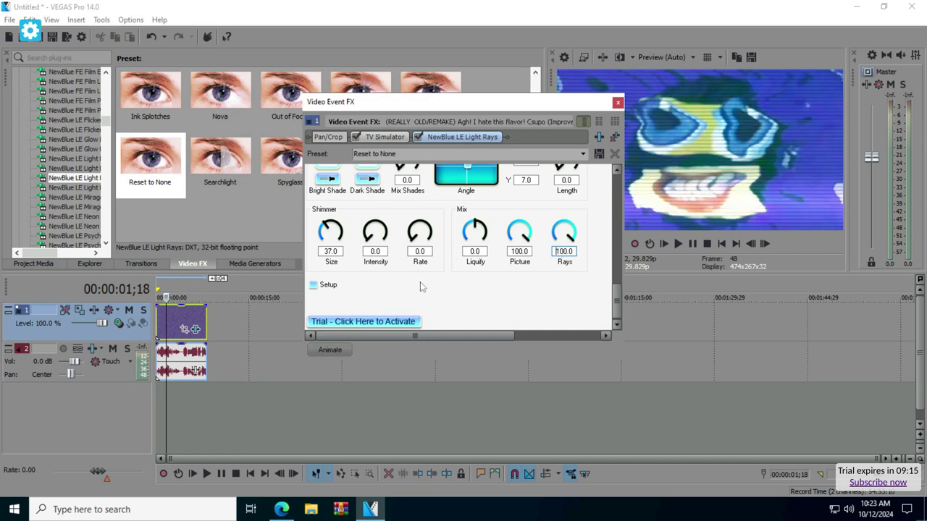
# Look up the light rays Length in the browser's reference video and set it to 52.5 in VEGAS Pro.
pyautogui.click(282, 510)
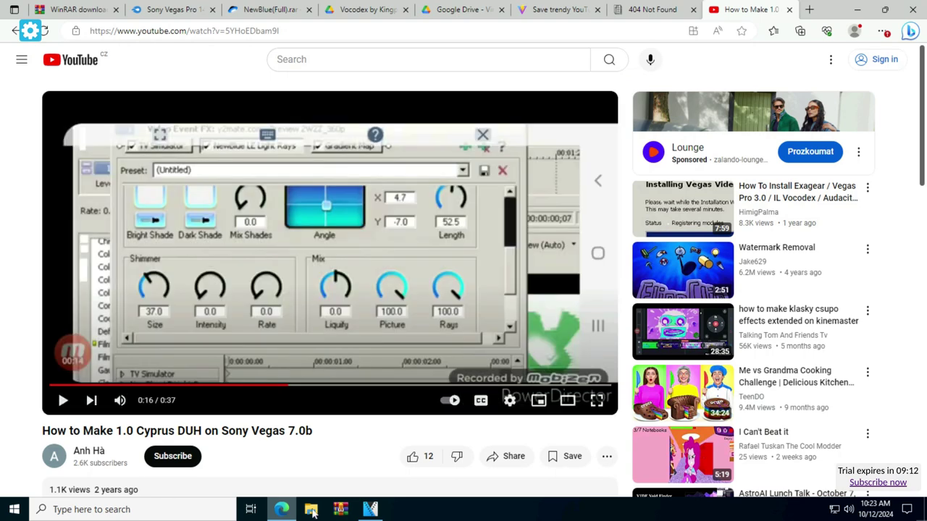
pyautogui.click(369, 510)
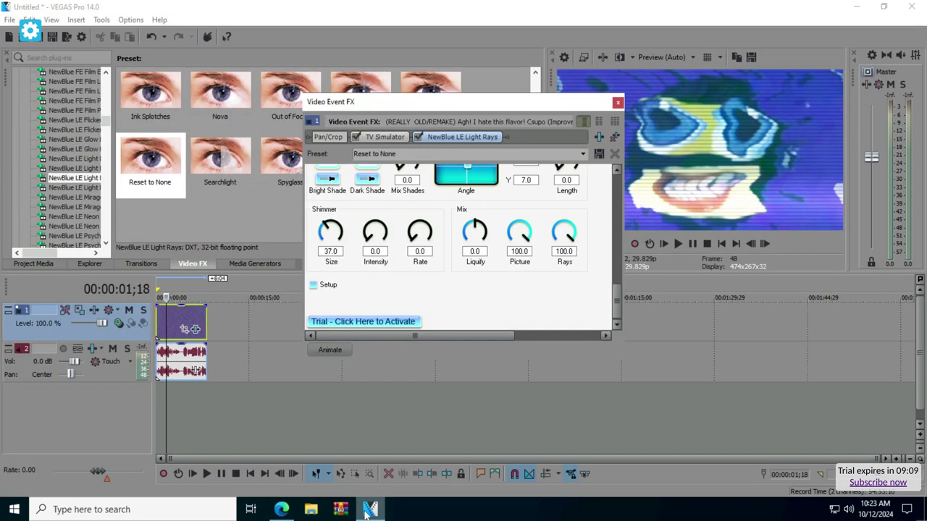
pyautogui.click(282, 511)
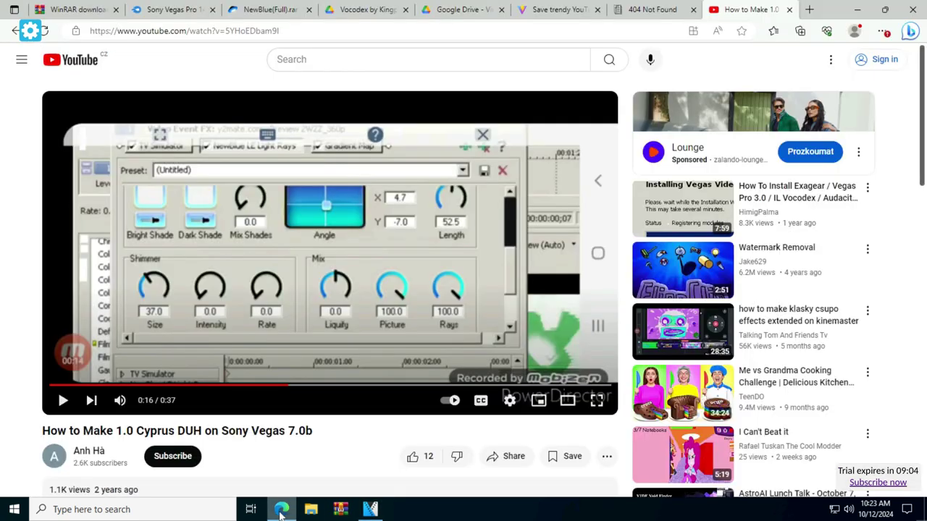
pyautogui.click(370, 510)
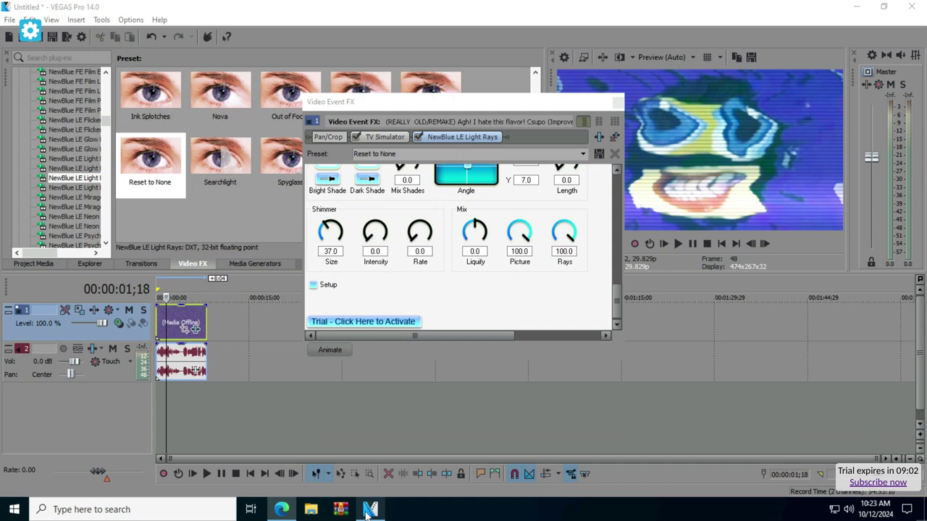
pyautogui.click(567, 180)
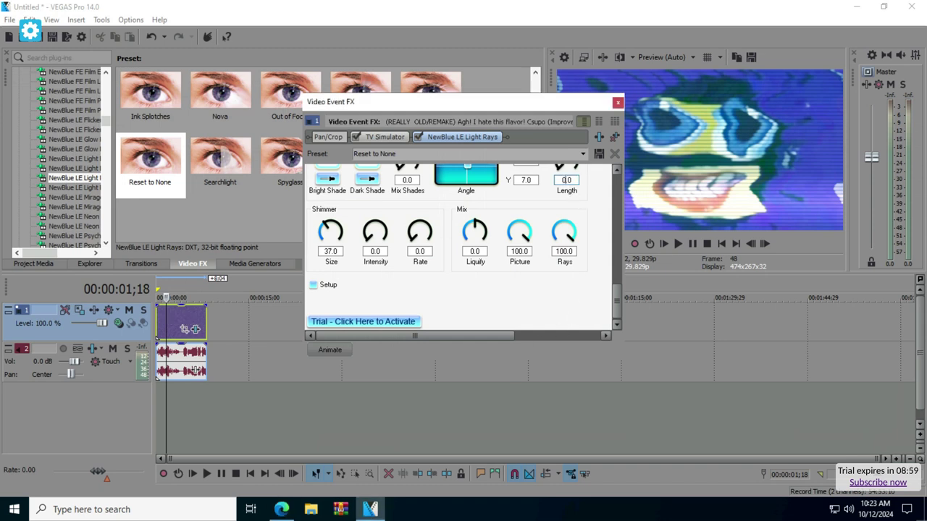
pyautogui.write('52')
pyautogui.press('BackSpace')
pyautogui.write('5')
pyautogui.press('Return')
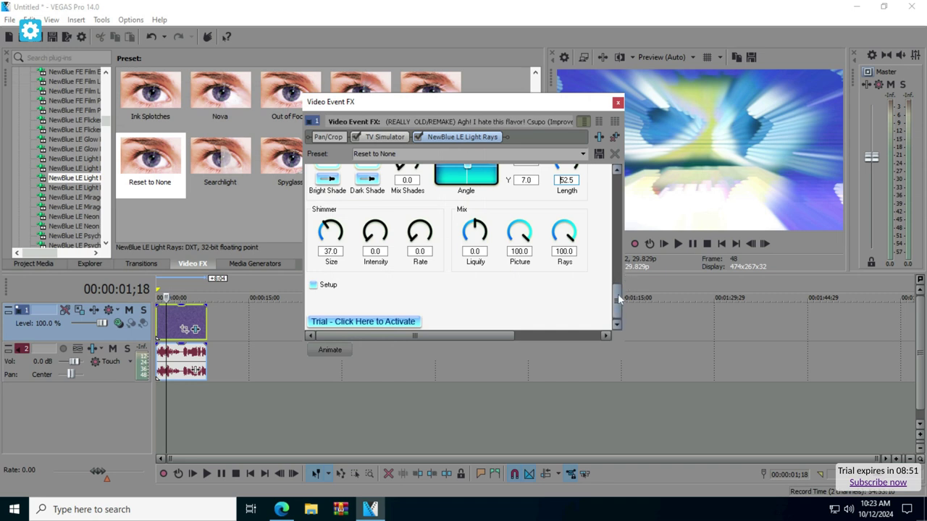
pyautogui.moveTo(617, 293); pyautogui.dragTo(619, 315)
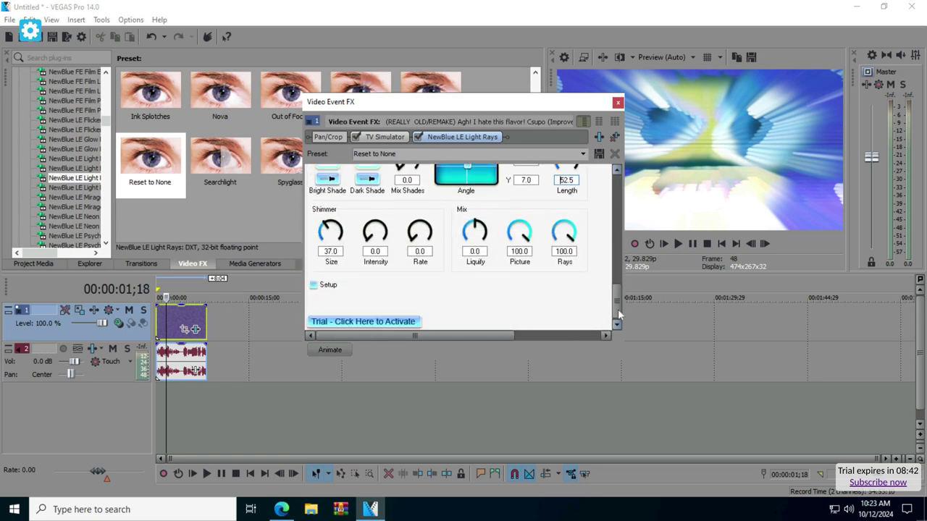
# Close the effect settings and add the Gradient Map effect with the Reset to None preset to the same video event.
pyautogui.click(617, 104)
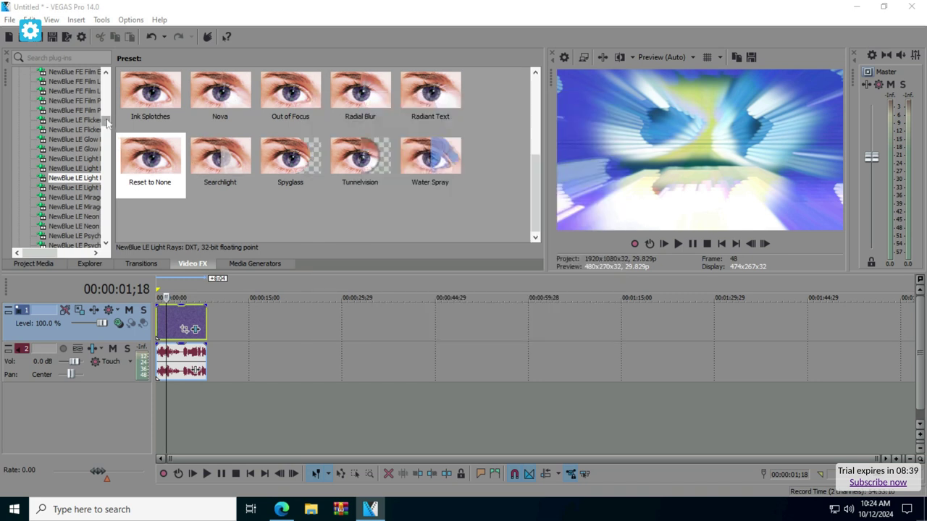
pyautogui.scroll(3, 109, 110)
pyautogui.moveTo(109, 110); pyautogui.dragTo(176, 311)
pyautogui.click(73, 109)
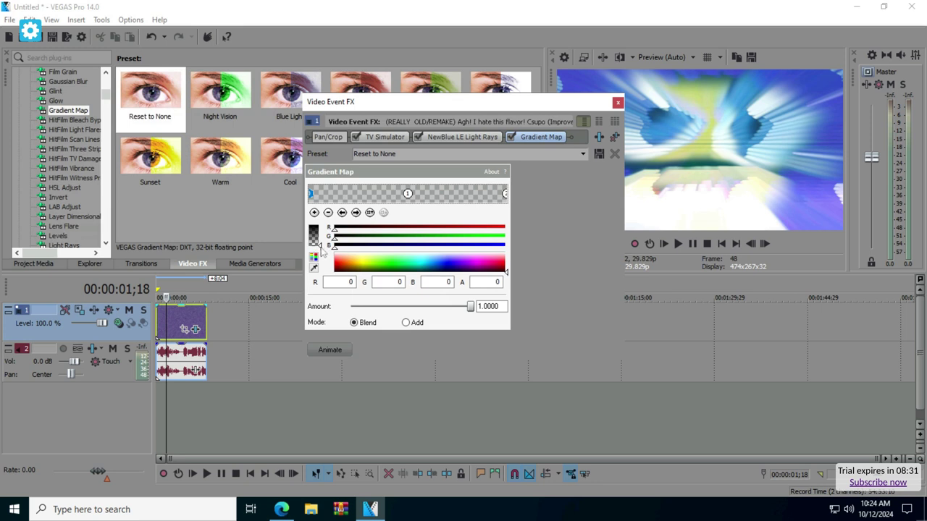
# Lay out the gradient with an opaque black start, points 1 and 2 at about one and two thirds, and an added point 3 at the end.
pyautogui.click(314, 230)
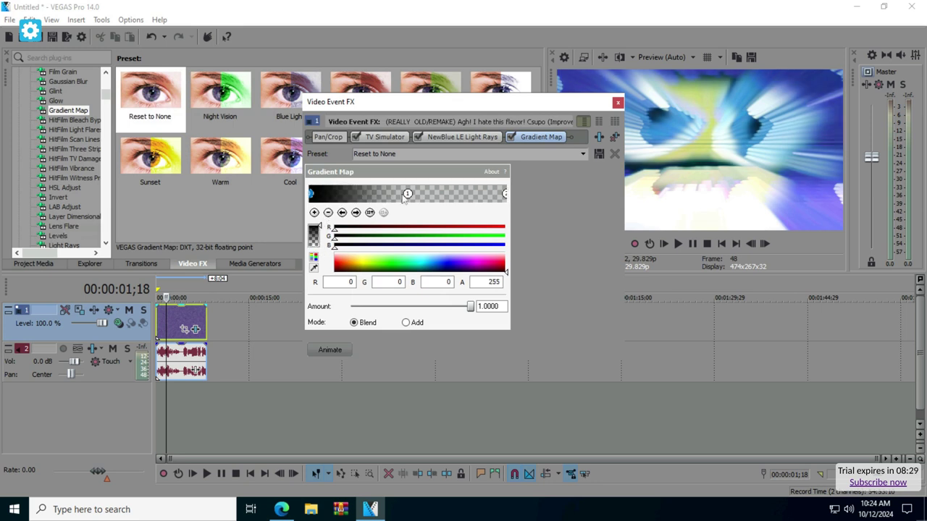
pyautogui.moveTo(408, 197); pyautogui.dragTo(376, 199)
pyautogui.moveTo(505, 197); pyautogui.dragTo(444, 198)
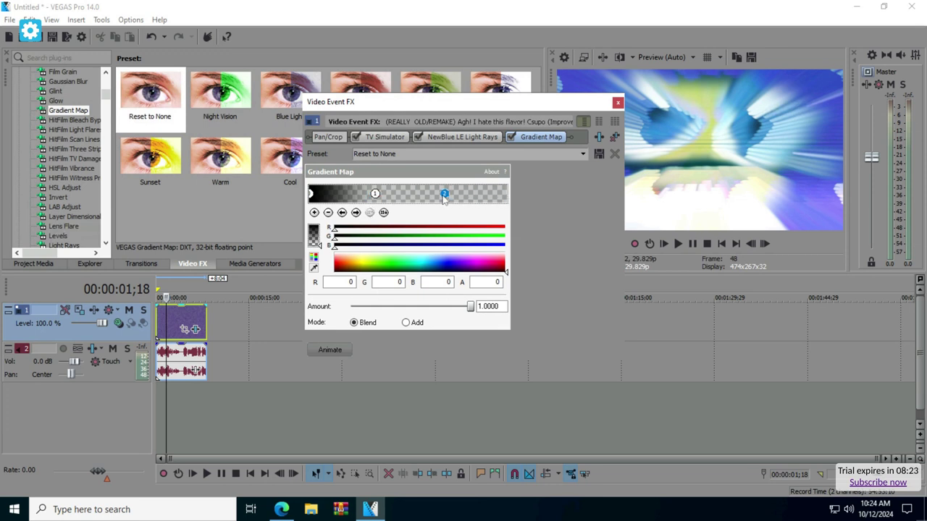
pyautogui.click(313, 212)
pyautogui.moveTo(456, 195); pyautogui.dragTo(484, 195)
# Un-maximize VEGAS Pro, seek the browser's reference video to 0:18, and sample its light gray (RGB 225, 225, 225) for the gradient's last point.
pyautogui.click(883, 8)
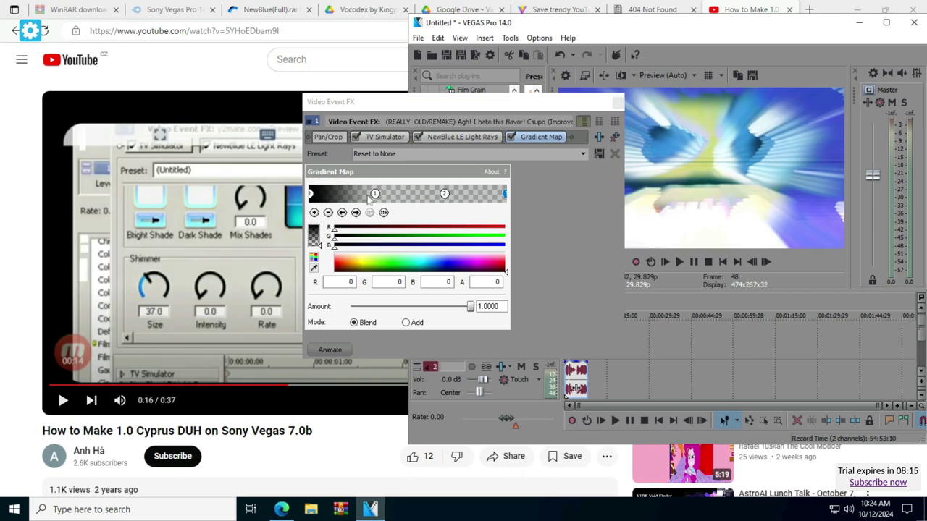
pyautogui.click(323, 389)
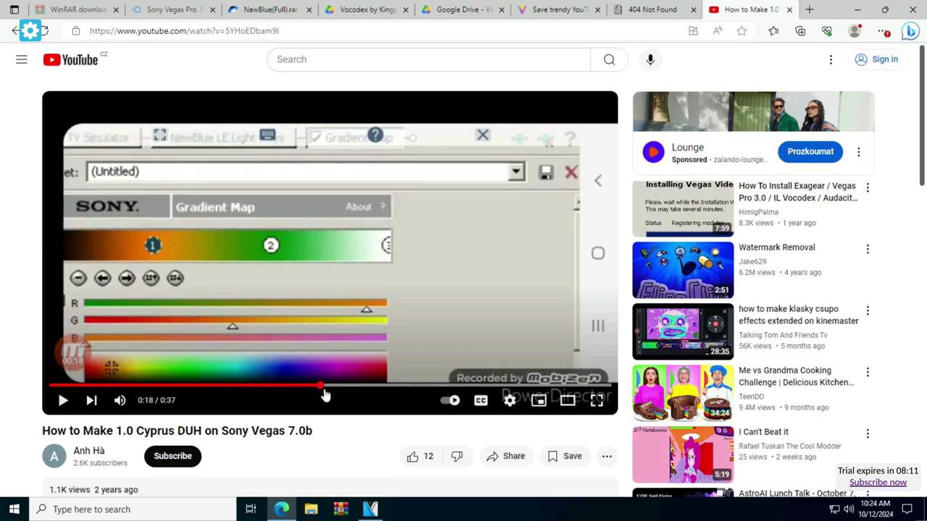
pyautogui.click(369, 509)
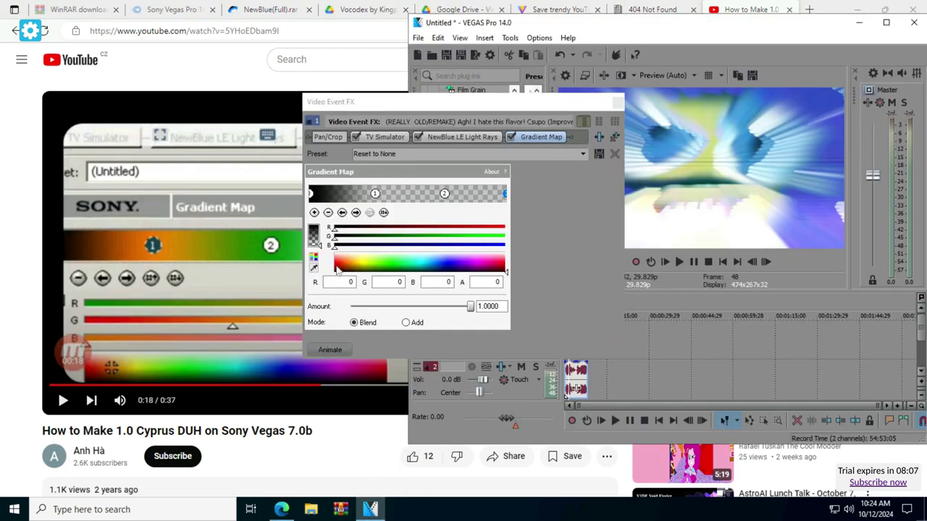
pyautogui.click(314, 270)
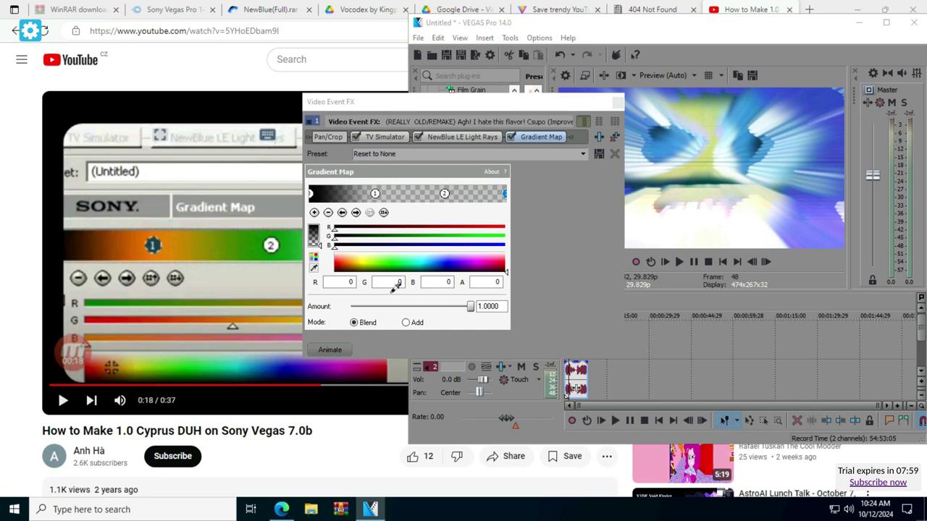
pyautogui.click(300, 139)
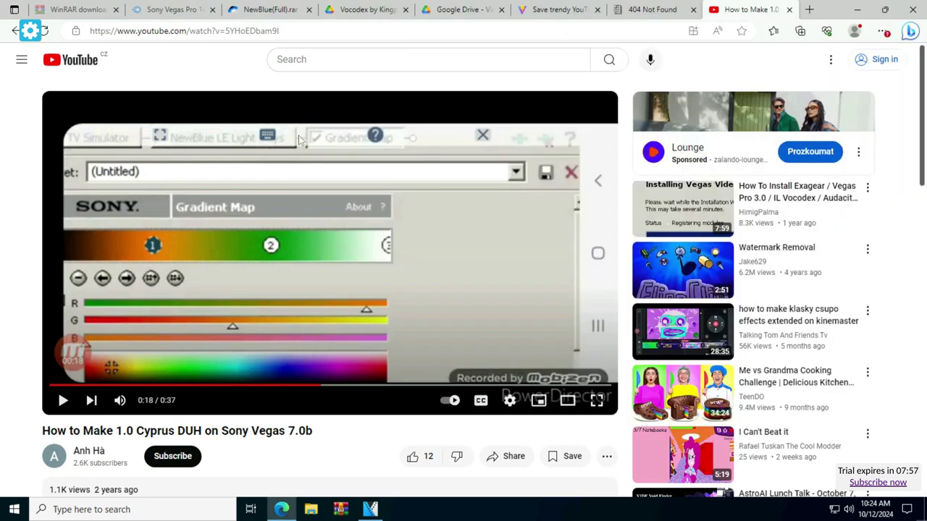
pyautogui.click(370, 509)
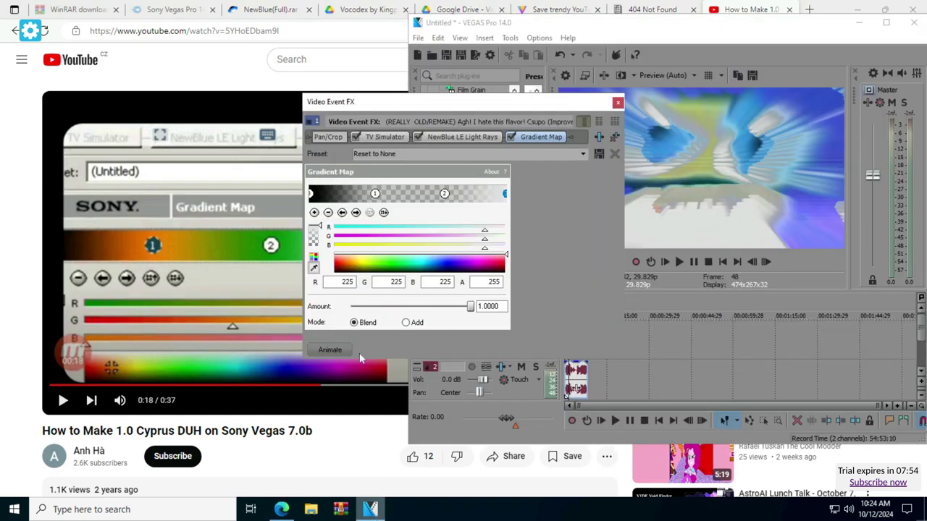
# Set the gradient's last point to white (RGB 255, 255, 255) and shift point 2 slightly toward the start.
pyautogui.click(373, 259)
pyautogui.moveTo(299, 232); pyautogui.dragTo(297, 228)
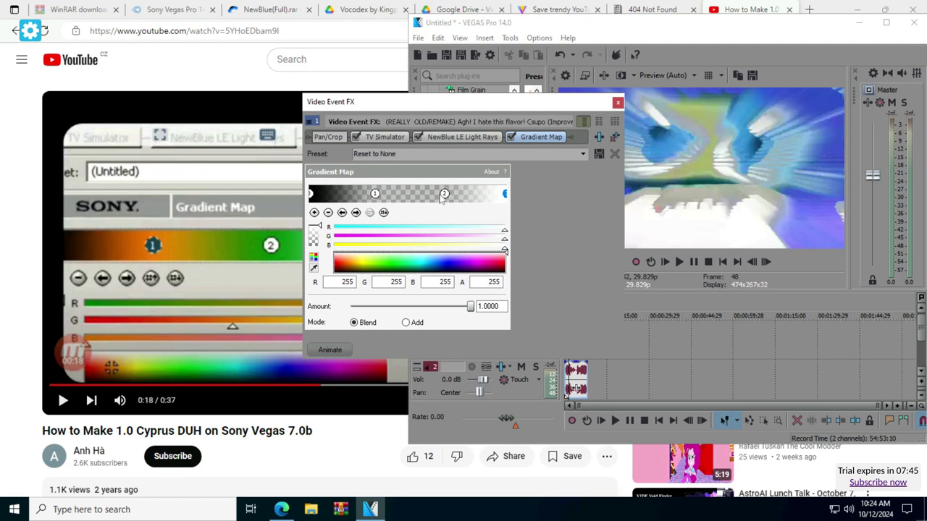
pyautogui.moveTo(443, 199); pyautogui.dragTo(438, 200)
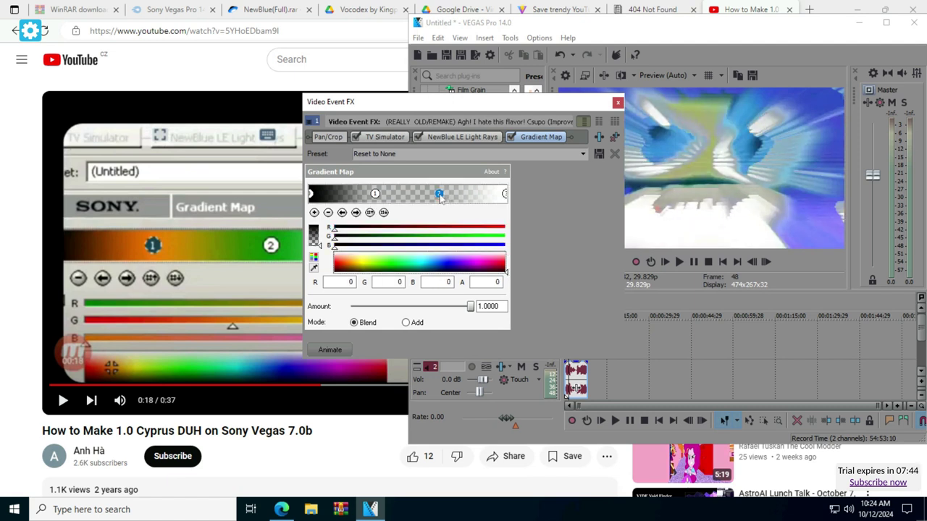
# Sample the orange (RGB 238, 123, 9) at point 1 of the reference video's gradient for gradient point 1.
pyautogui.click(375, 194)
pyautogui.click(315, 269)
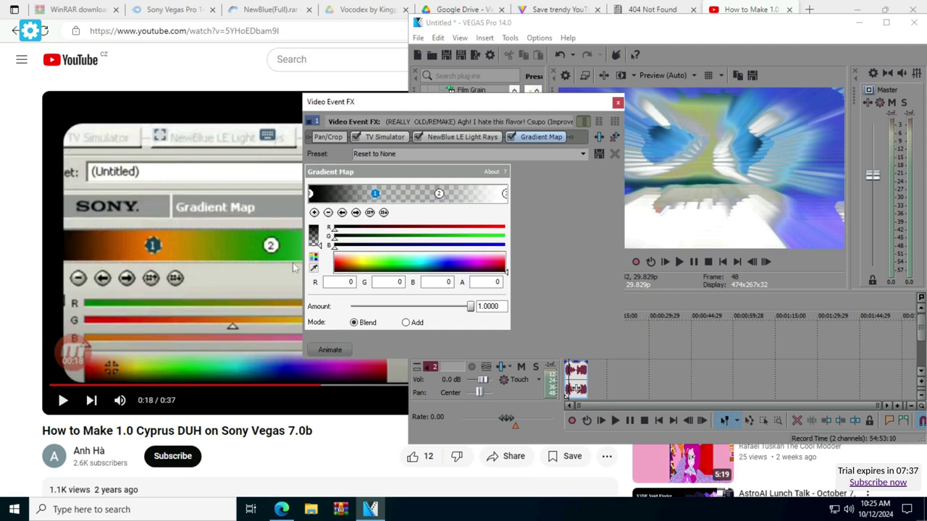
pyautogui.click(154, 246)
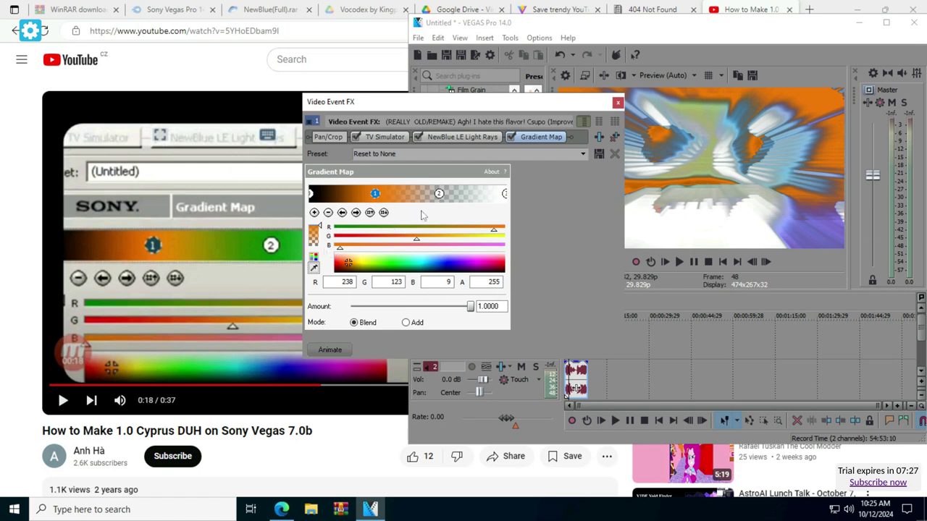
# Sample the green (RGB 5, 134, 1) at point 2 of the reference video's gradient for gradient point 2.
pyautogui.press('Tab')
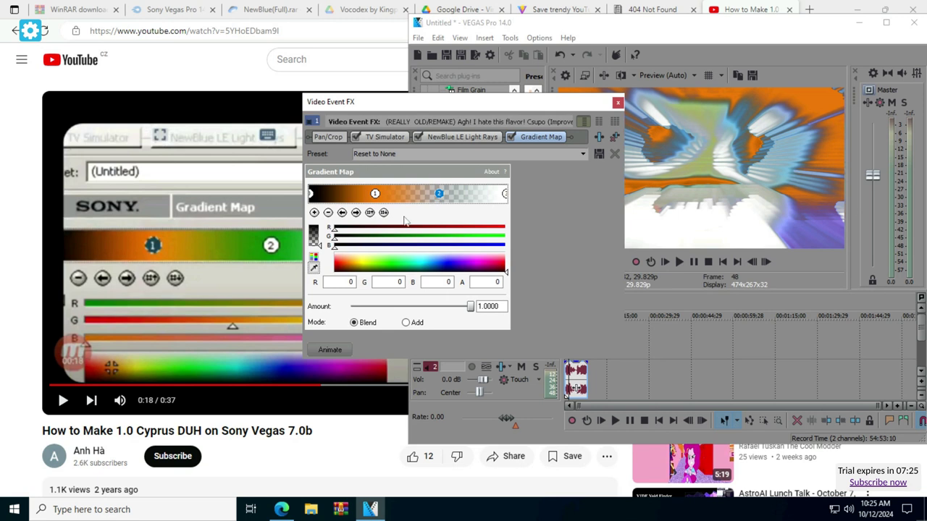
pyautogui.click(315, 269)
pyautogui.click(272, 260)
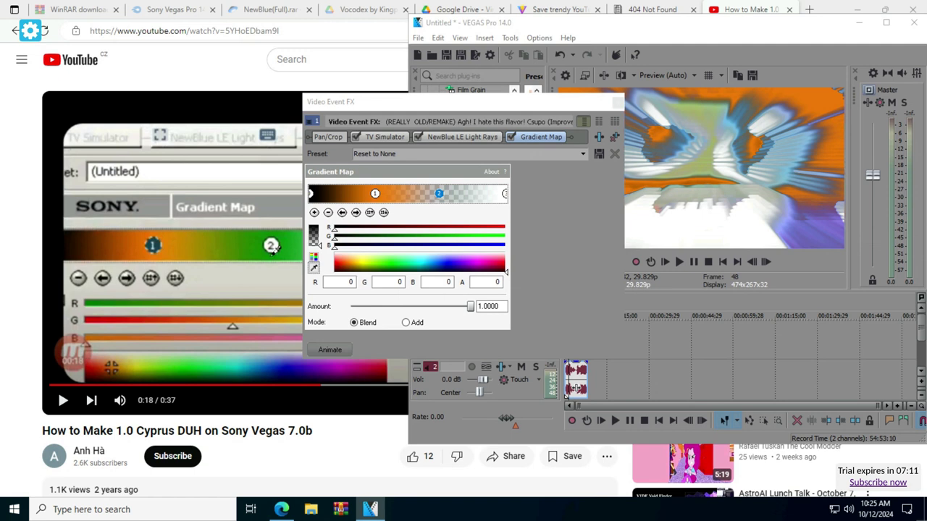
pyautogui.click(272, 247)
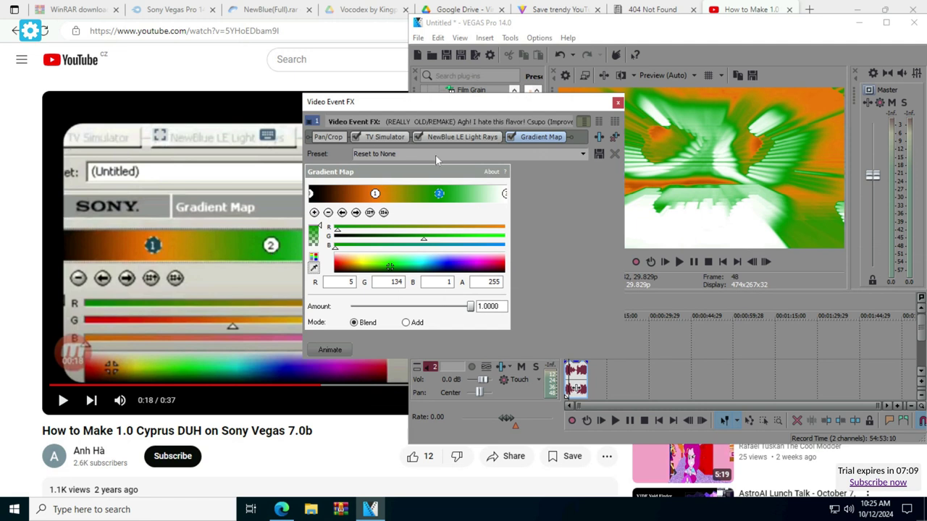
# Name the Gradient Map preset "1.0 Cyprus DUH", maximize the VEGAS Pro window and close the video effect settings.
pyautogui.click(435, 154)
pyautogui.doubleClick(435, 153)
pyautogui.press('BackSpace')
pyautogui.press('BackSpace')
pyautogui.press('BackSpace')
pyautogui.press('BackSpace')
pyautogui.press('BackSpace')
pyautogui.press('BackSpace')
pyautogui.press('BackSpace')
pyautogui.write('1.0 Cyprus DUH')
pyautogui.click(886, 24)
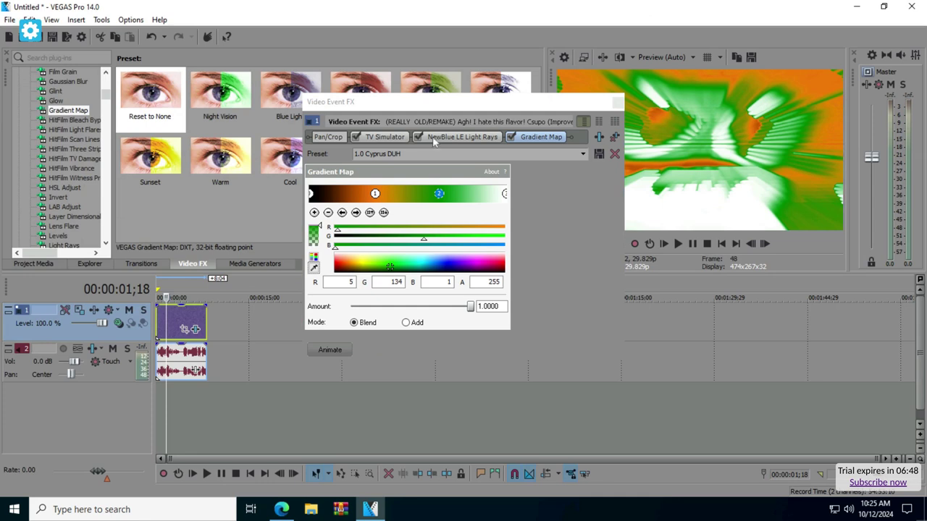
pyautogui.click(617, 104)
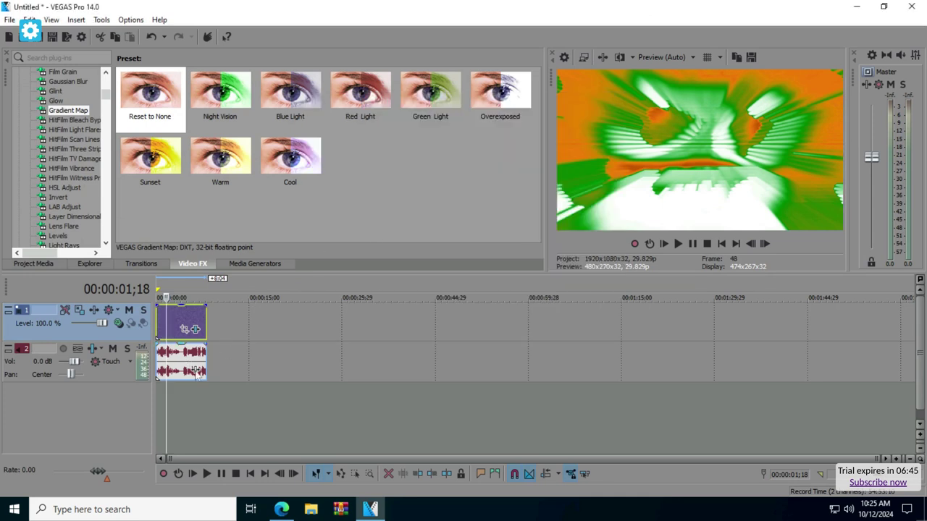
# Start applying non-real-time event FX to the audio event, with ExpressFX Chorus followed by IL Vocodex in the plug-in chain.
pyautogui.rightClick(174, 375)
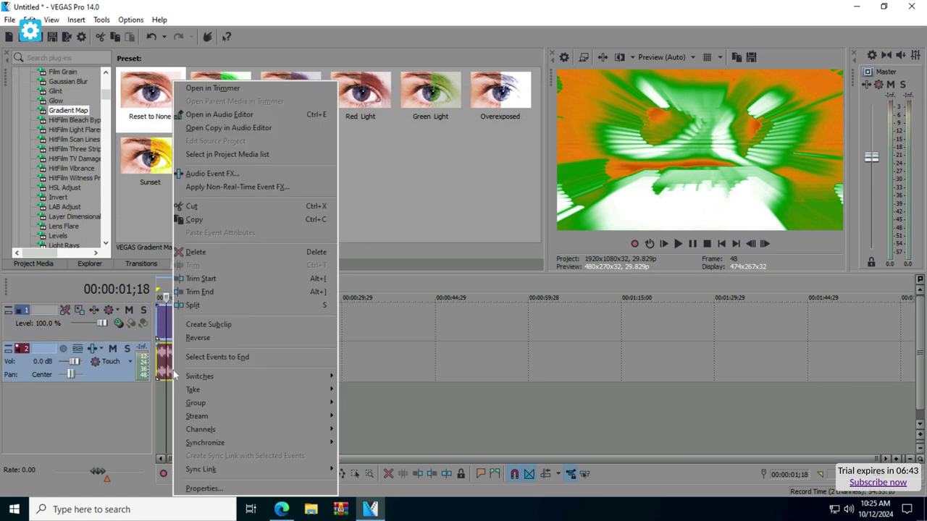
pyautogui.click(234, 186)
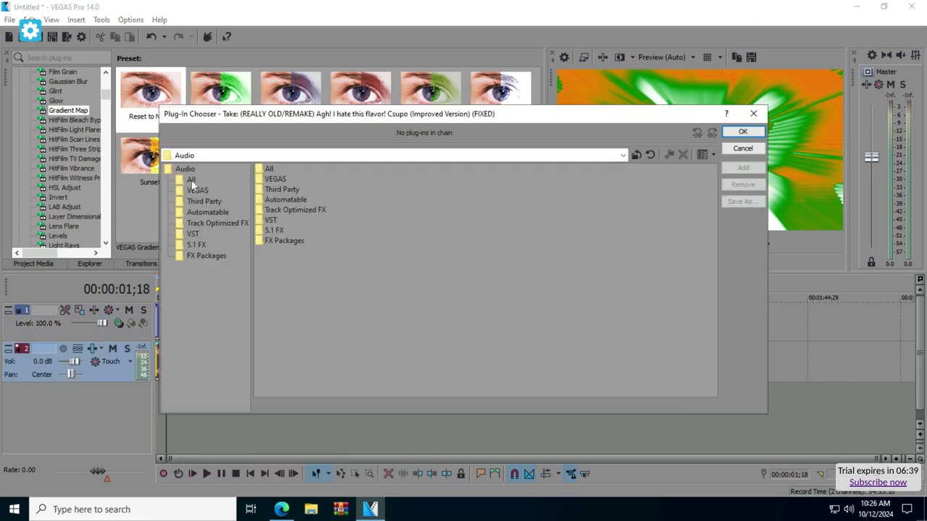
pyautogui.click(191, 180)
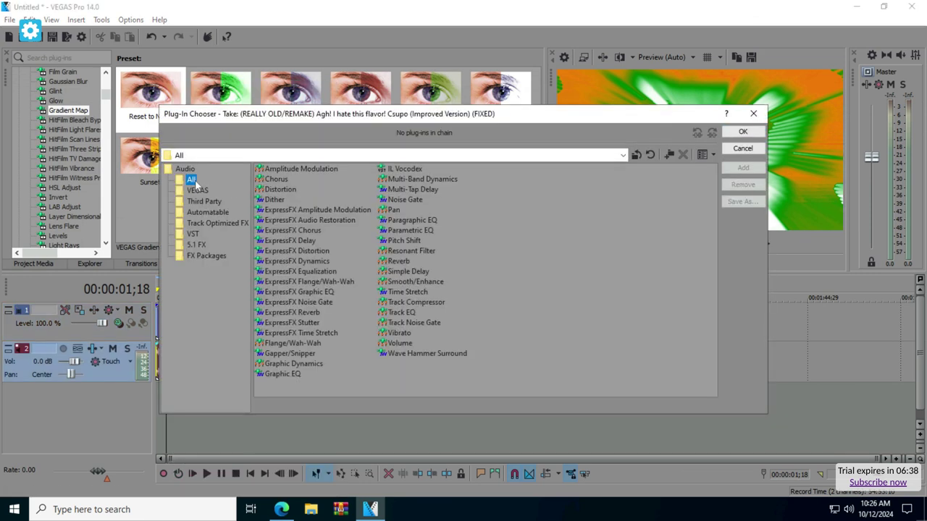
pyautogui.click(299, 230)
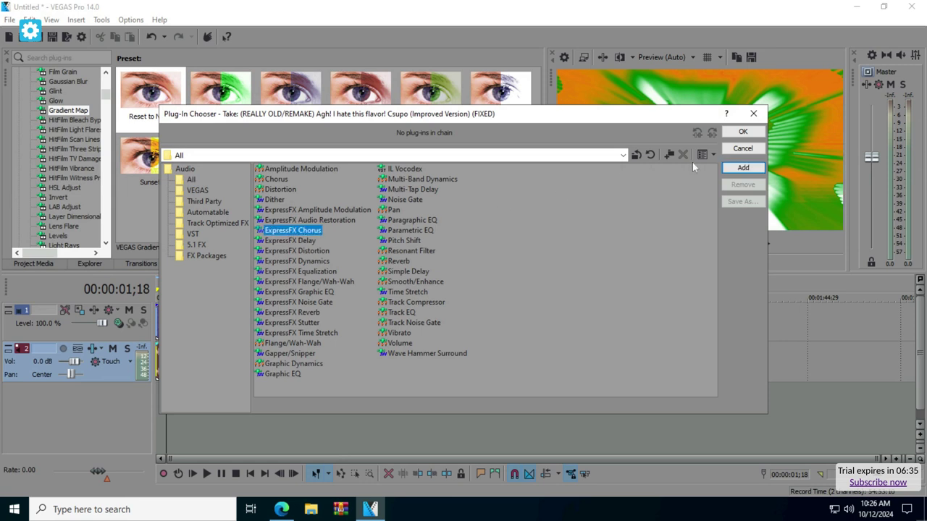
pyautogui.click(743, 168)
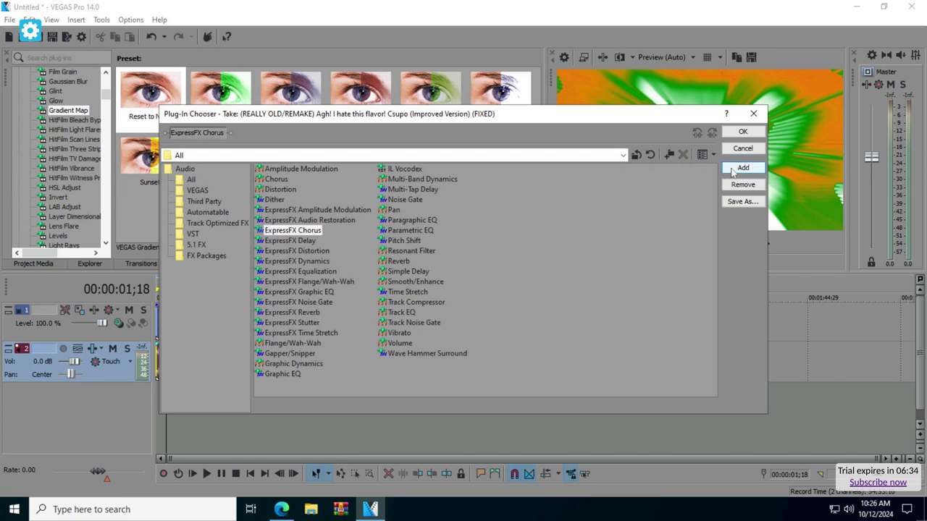
pyautogui.click(395, 169)
pyautogui.click(734, 168)
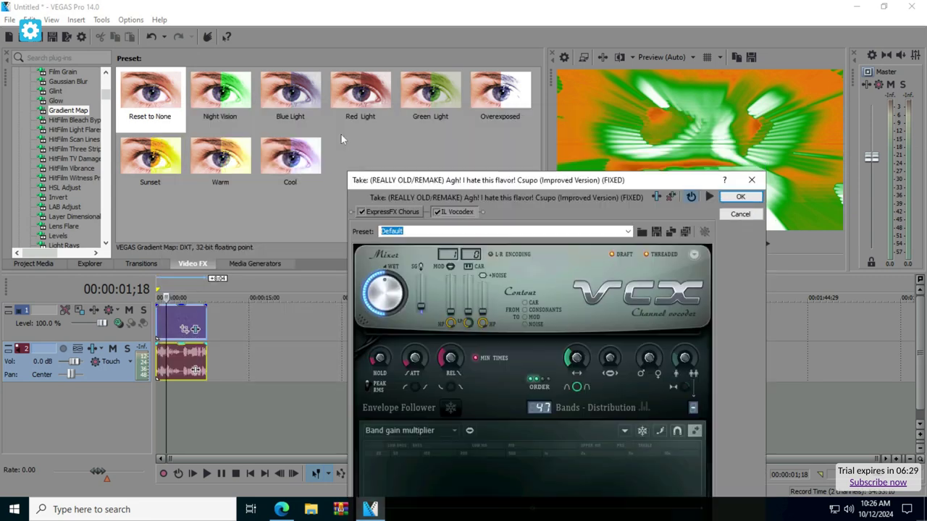
# Set ExpressFX Chorus to size 3, rate 20.000 Hz, depth 100 % and chorus mix 100 %, and save it as preset "D.U.H.".
pyautogui.moveTo(477, 187); pyautogui.dragTo(226, 22)
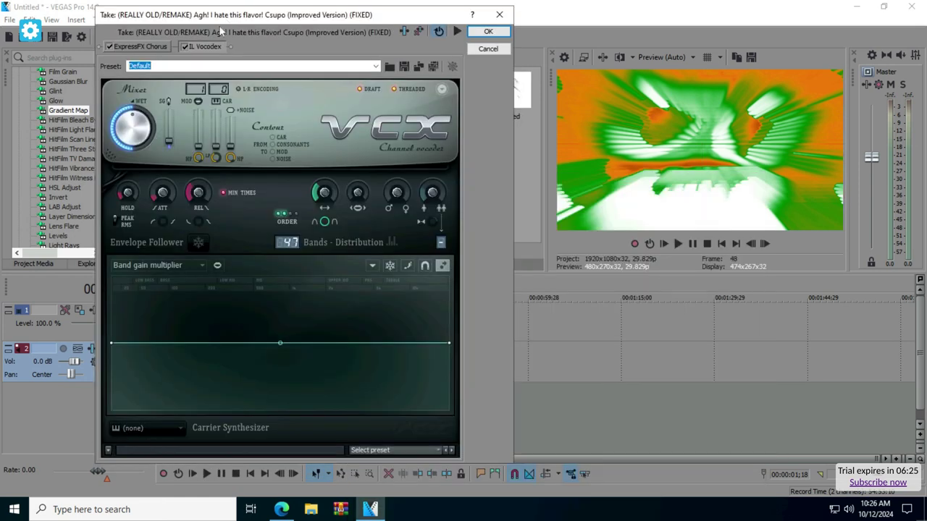
pyautogui.click(139, 46)
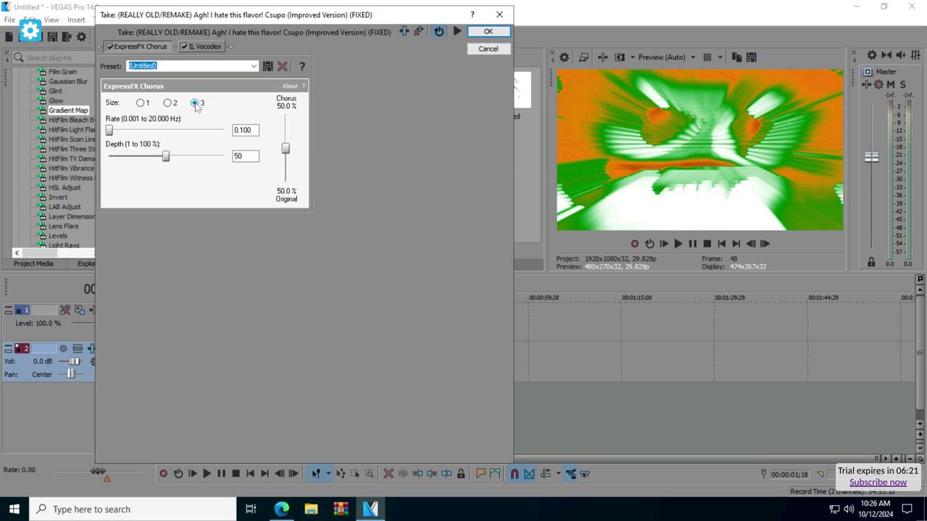
pyautogui.moveTo(113, 132); pyautogui.dragTo(266, 137)
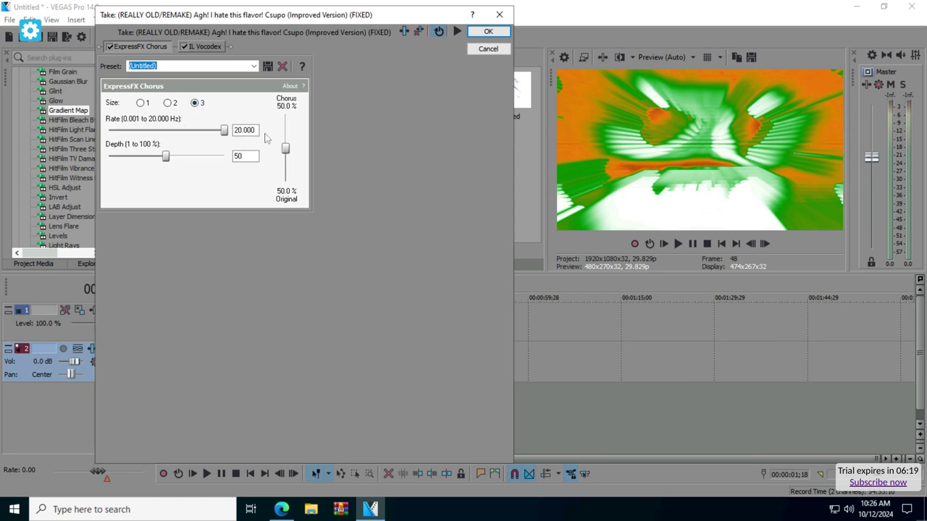
pyautogui.moveTo(166, 157); pyautogui.dragTo(255, 158)
pyautogui.click(285, 115)
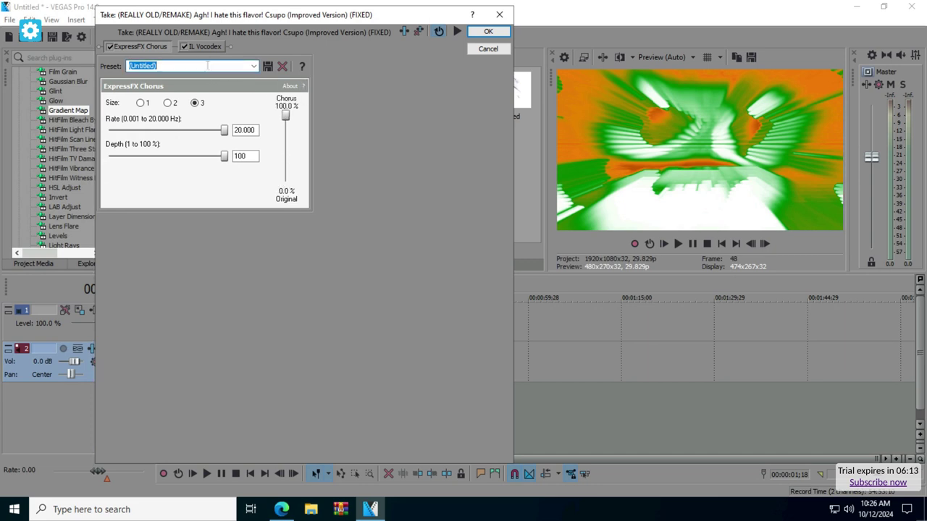
pyautogui.press('BackSpace')
pyautogui.write('D.U.H.')
pyautogui.click(267, 66)
# Load the Clearer preset in IL Vocodex and accept the audio plug-in chain.
pyautogui.click(209, 47)
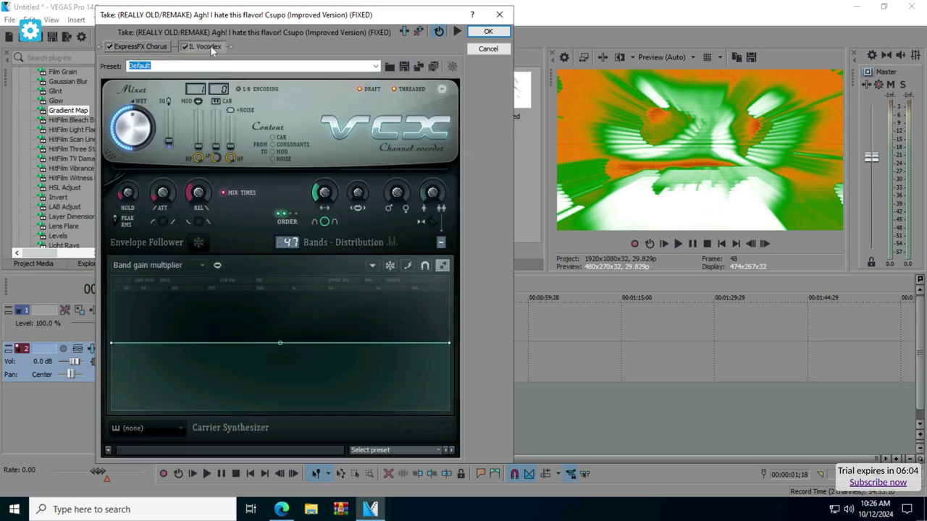
pyautogui.click(402, 451)
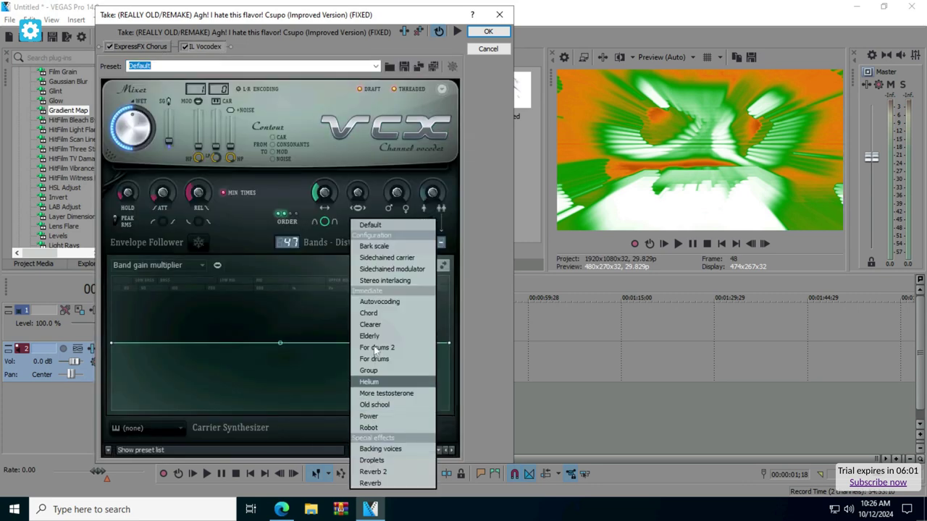
pyautogui.click(381, 324)
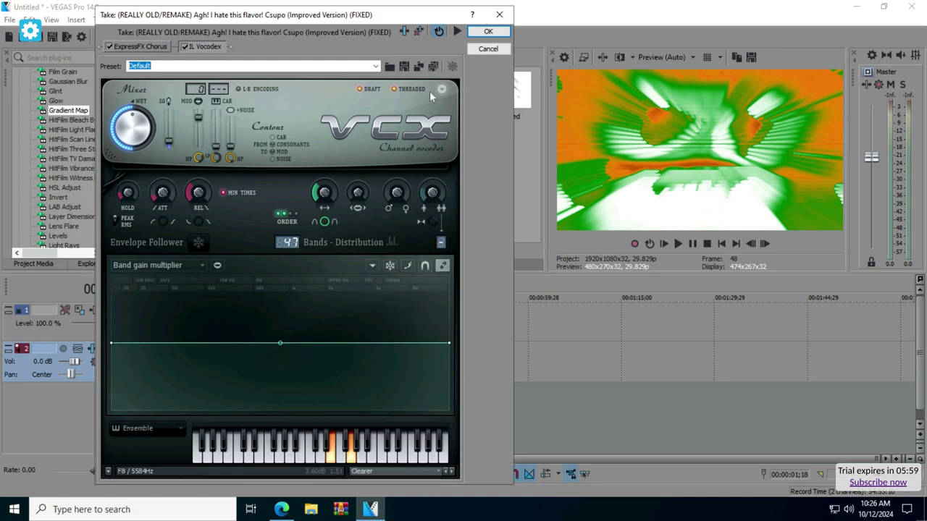
pyautogui.click(479, 32)
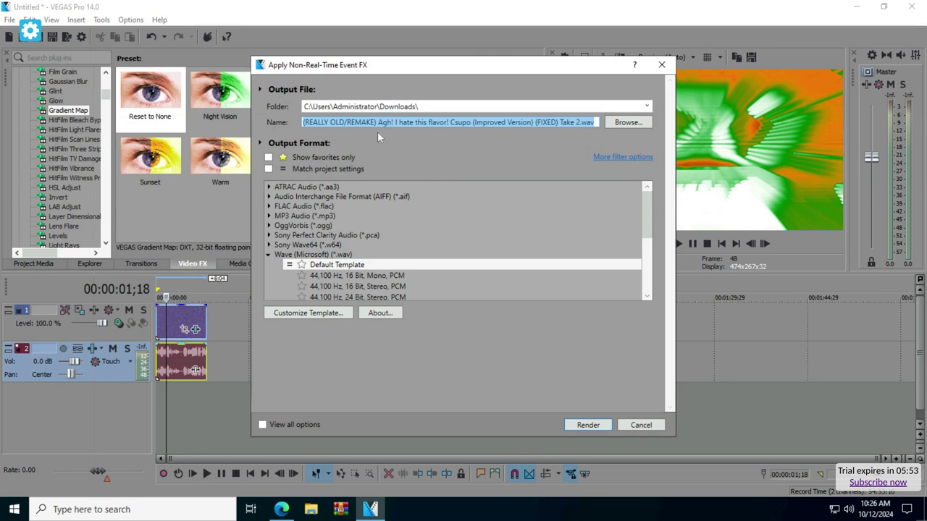
# Render the processed audio as "1.0 Cyprus DUH" with the Wave (Microsoft) Default Template, marking that template as a favorite.
pyautogui.write('1.0 Cyprus DUH')
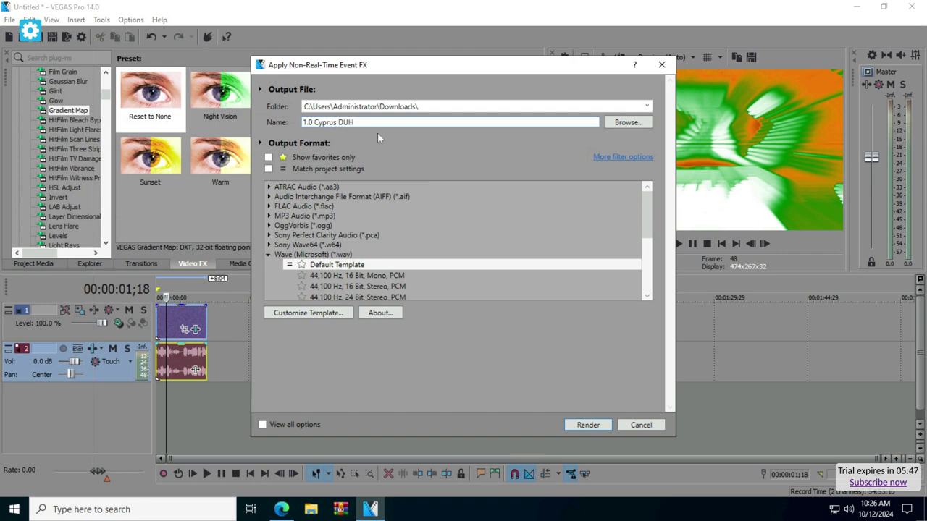
pyautogui.click(315, 266)
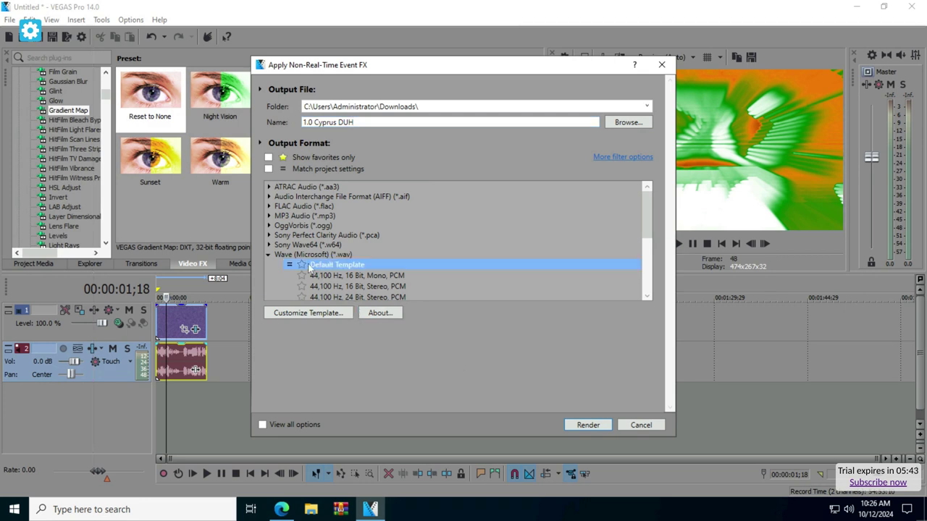
pyautogui.click(302, 266)
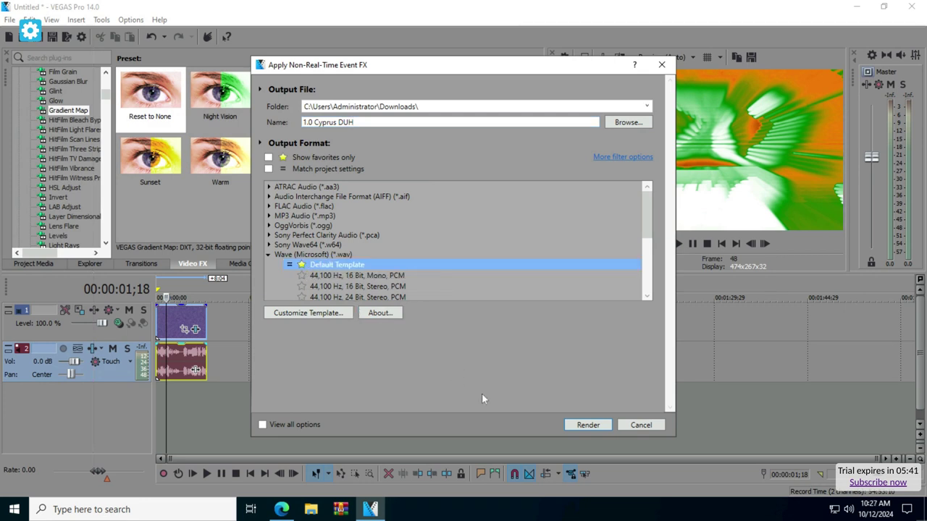
pyautogui.click(589, 426)
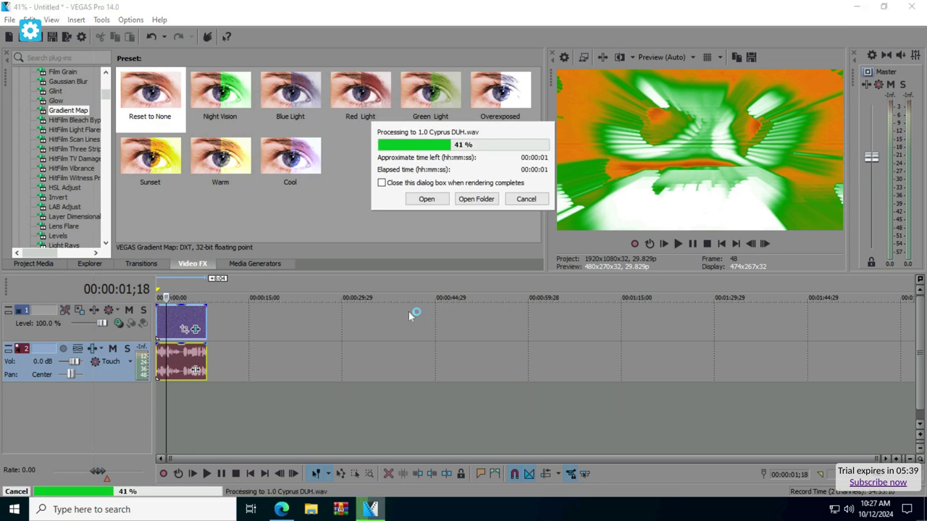
# Show the project media and play back the timeline to preview the combined video and audio effects.
pyautogui.click(34, 264)
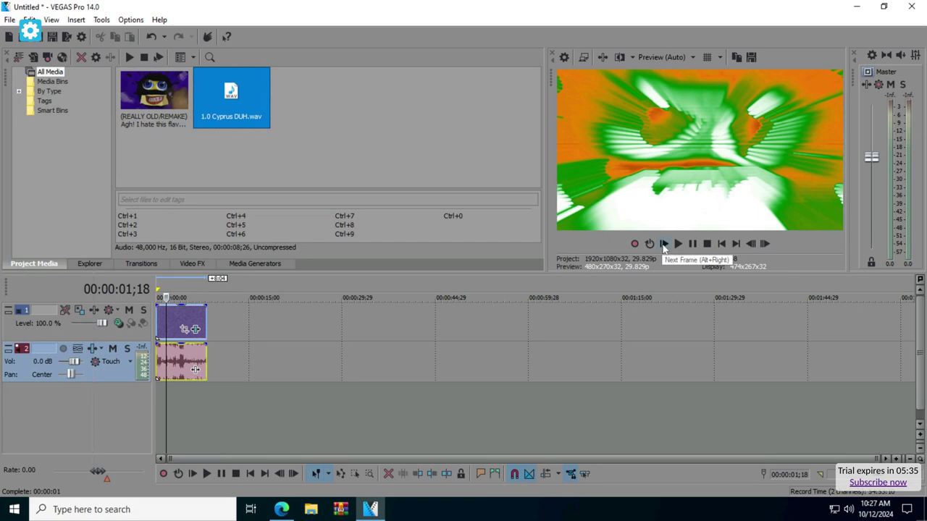
pyautogui.click(663, 244)
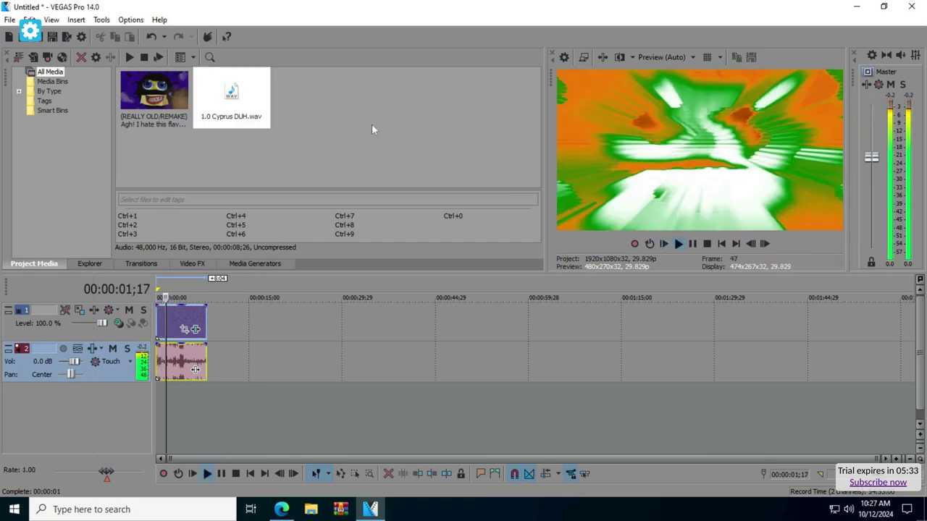